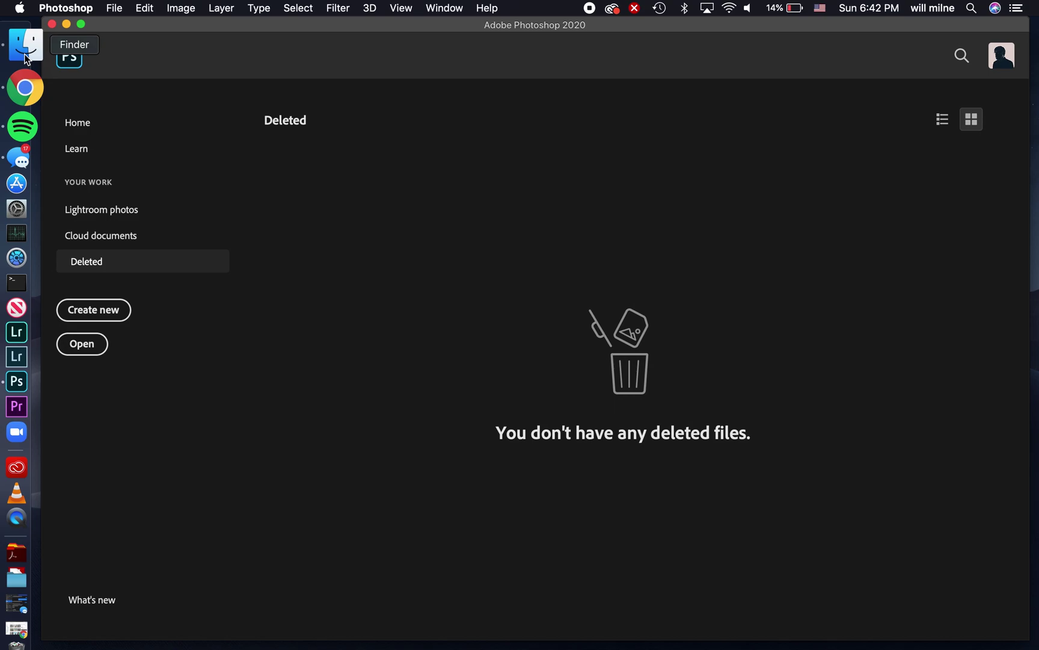
Step: Open the photo 000410210007.jpg from the Film Photos folder in Photoshop
left_click(26, 53)
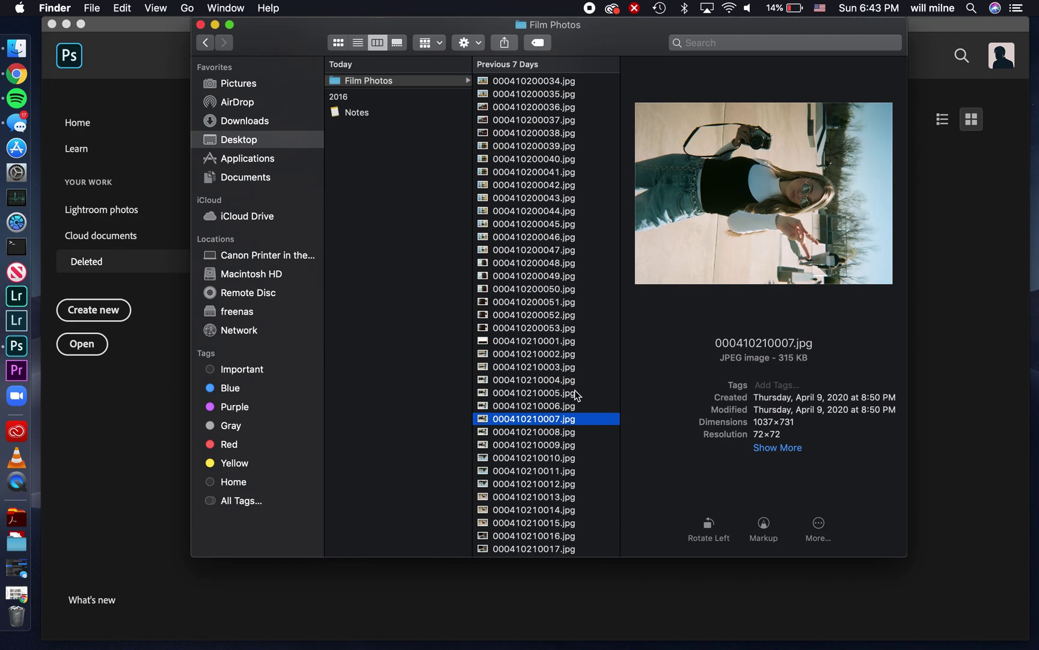
left_click(531, 407)
key("Down")
left_click_drag(520, 419, 460, 597)
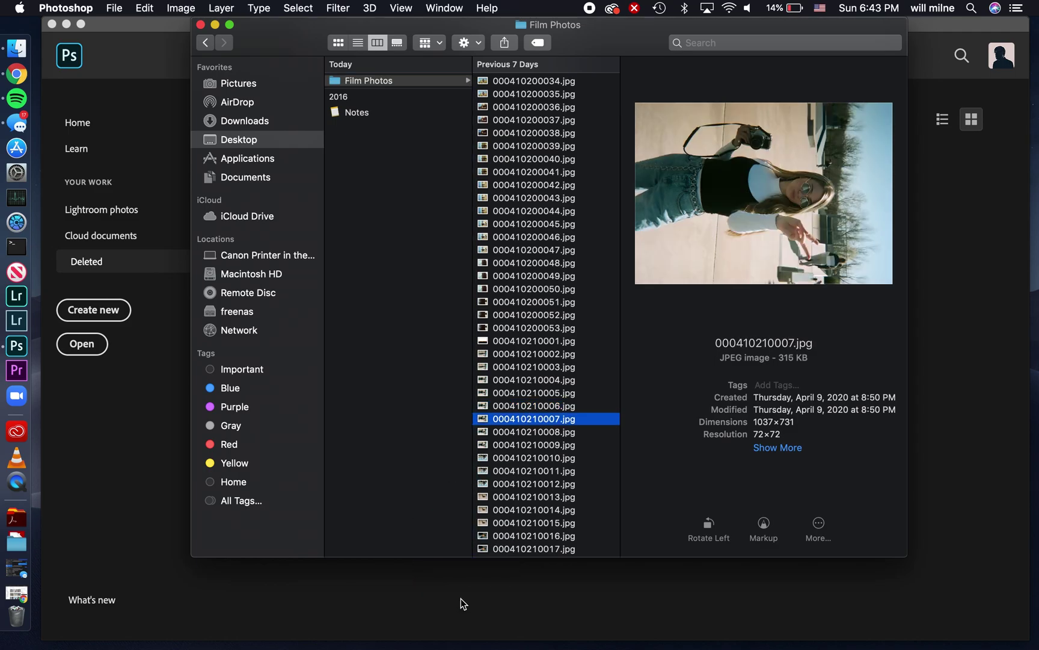
Step: Place 000410210008.jpg from the Film Photos folder as a layer above the background photo and toggle its visibility
key("super+Tab")
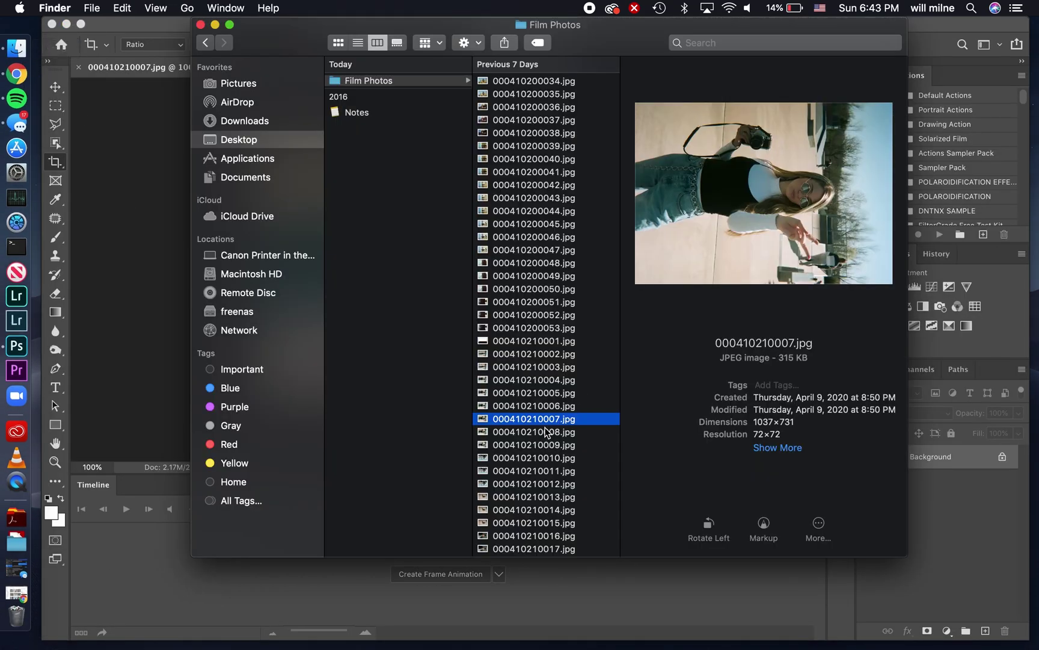
left_click_drag(537, 435, 148, 283)
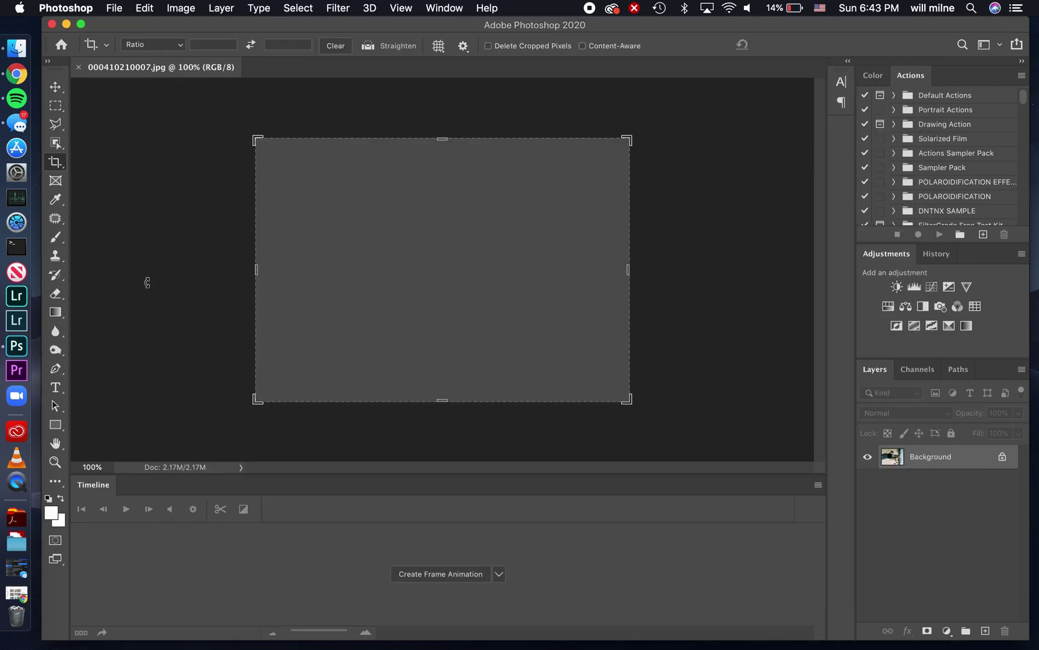
key("Return")
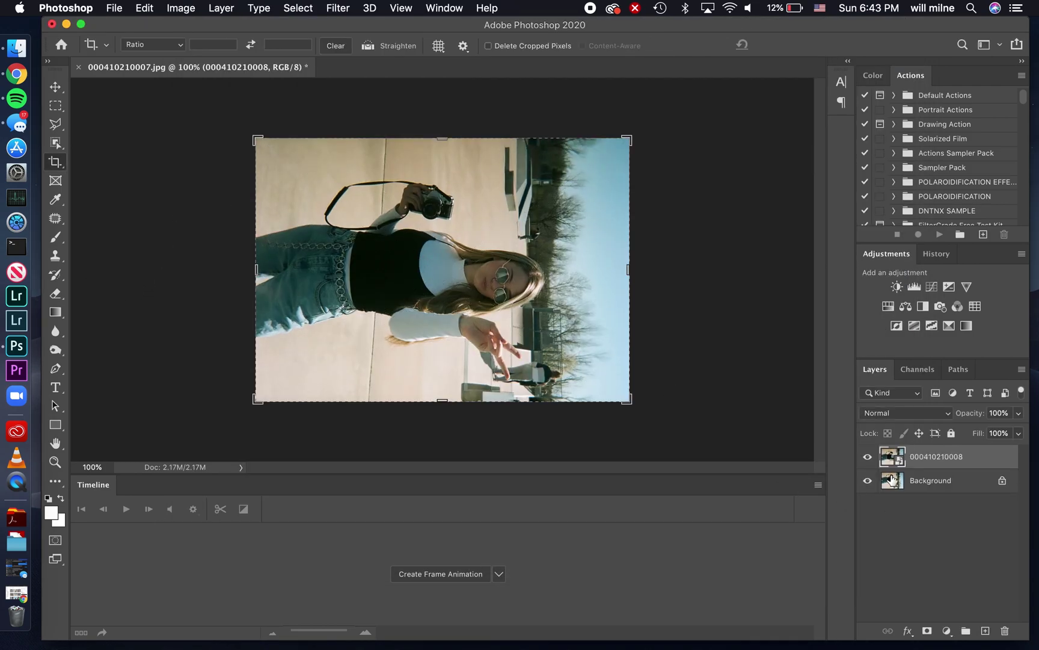
left_click(868, 457)
Step: Place 000410210007.jpg from the Film Photos folder as another layer in the open document
key("super+Tab")
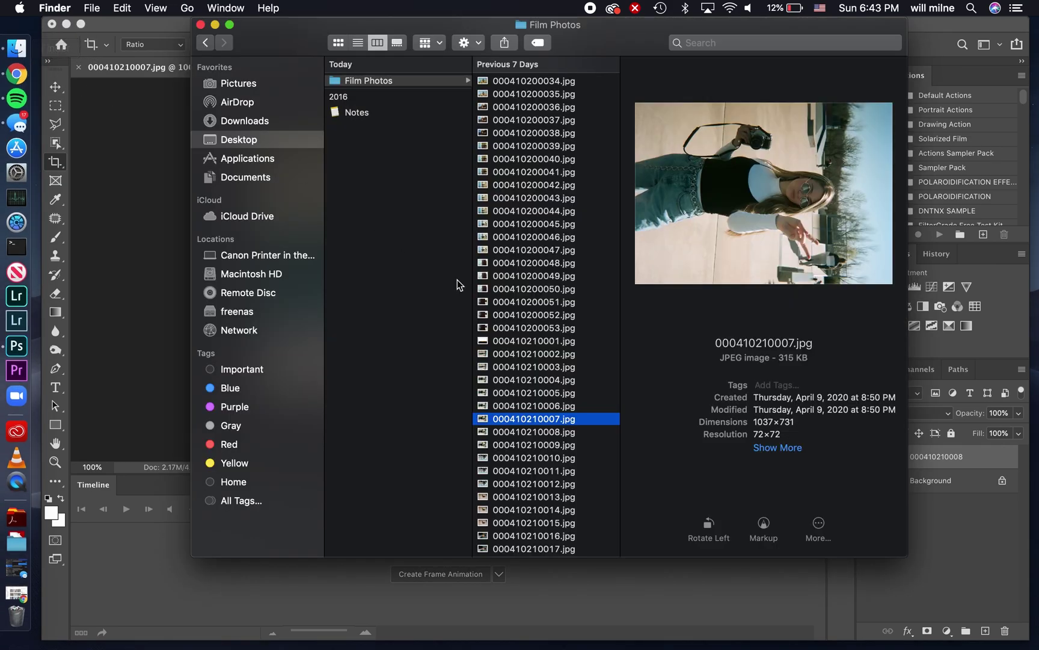
left_click(521, 437)
left_click(518, 446)
left_click_drag(519, 448, 421, 379)
left_click(525, 421)
left_click_drag(512, 420, 166, 283)
key("Return")
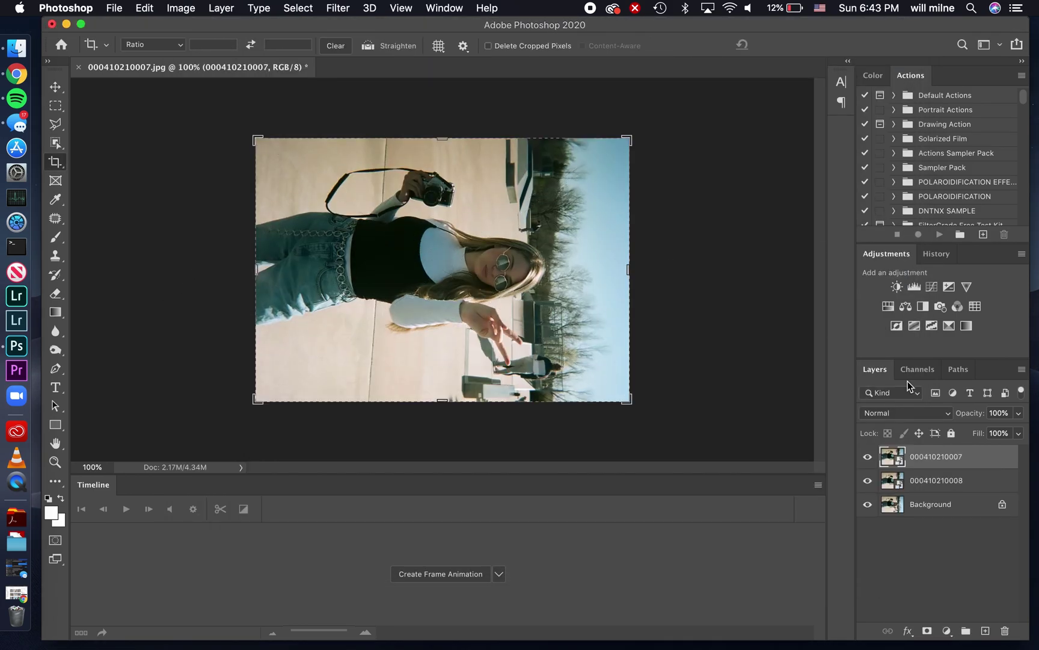
left_click(867, 456)
left_click(868, 481)
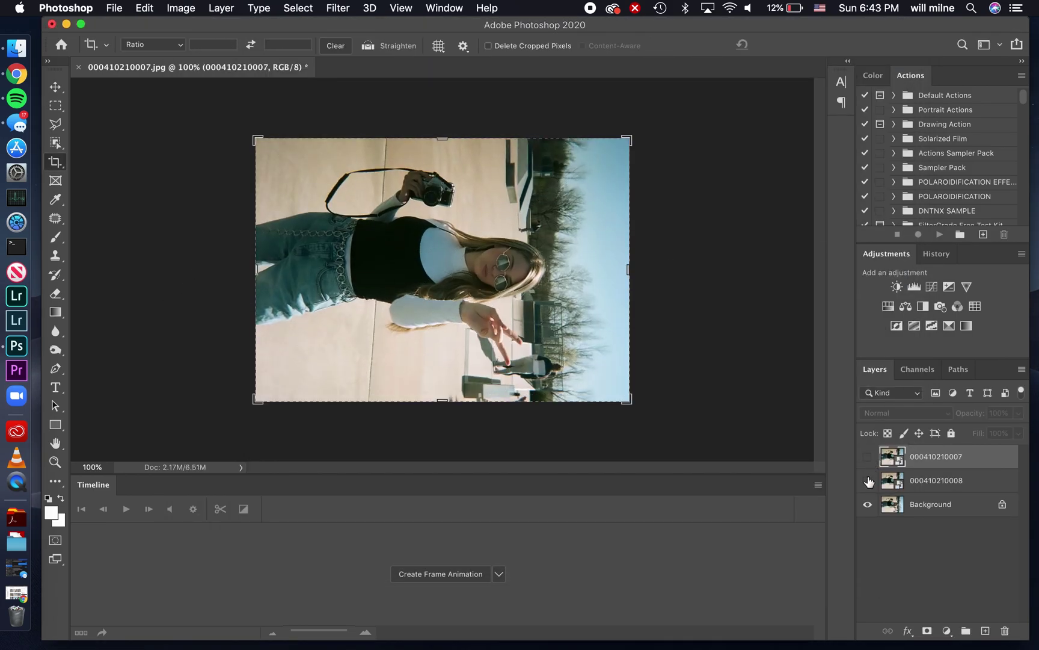
left_click(867, 480)
left_click(868, 456)
left_click(867, 480)
Step: Place 000410210007.jpg, 000410210008.jpg and 000410210009.jpg together from the Film Photos folder as new layers in the Photoshop document
left_click(17, 49)
left_click(528, 445)
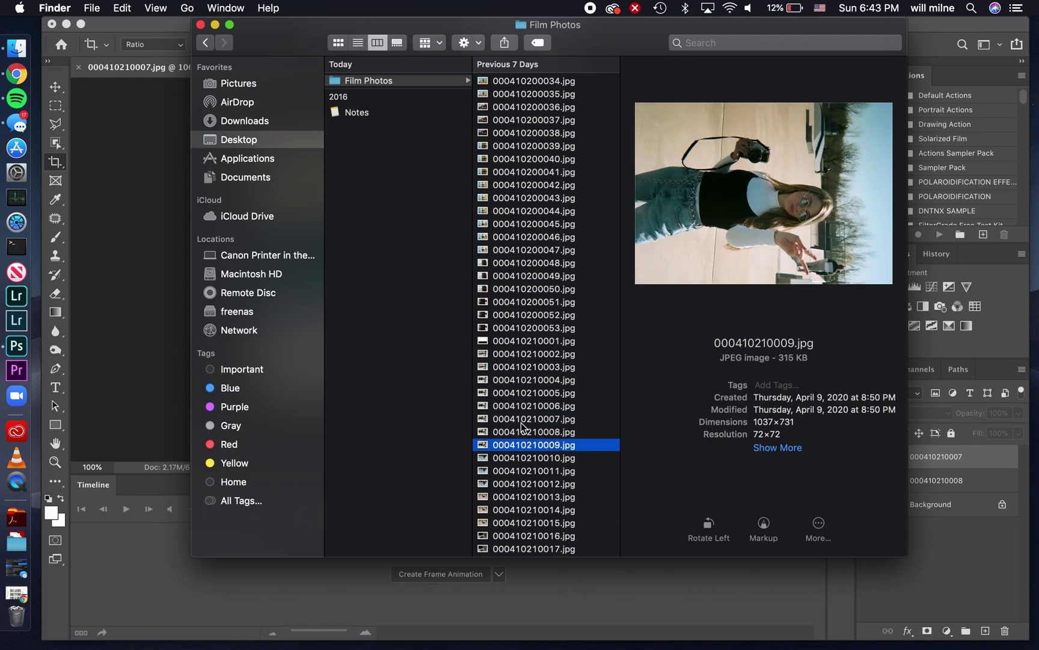
left_click(519, 420, "shift")
left_click(517, 407)
left_click(518, 420)
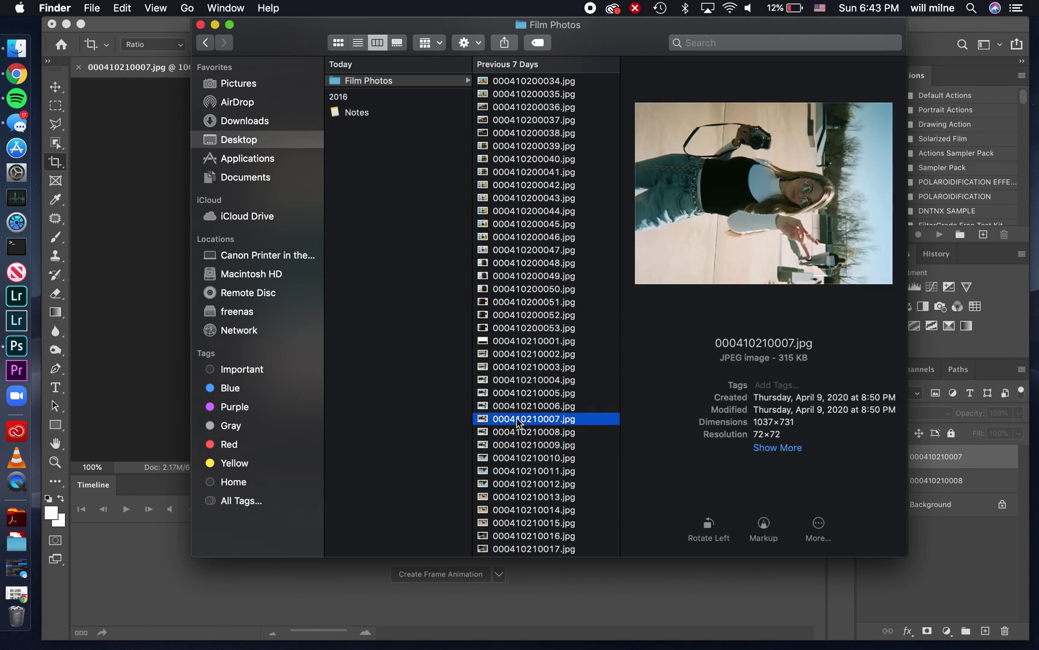
left_click(517, 444, "shift")
left_click_drag(517, 446, 170, 311)
key("Return")
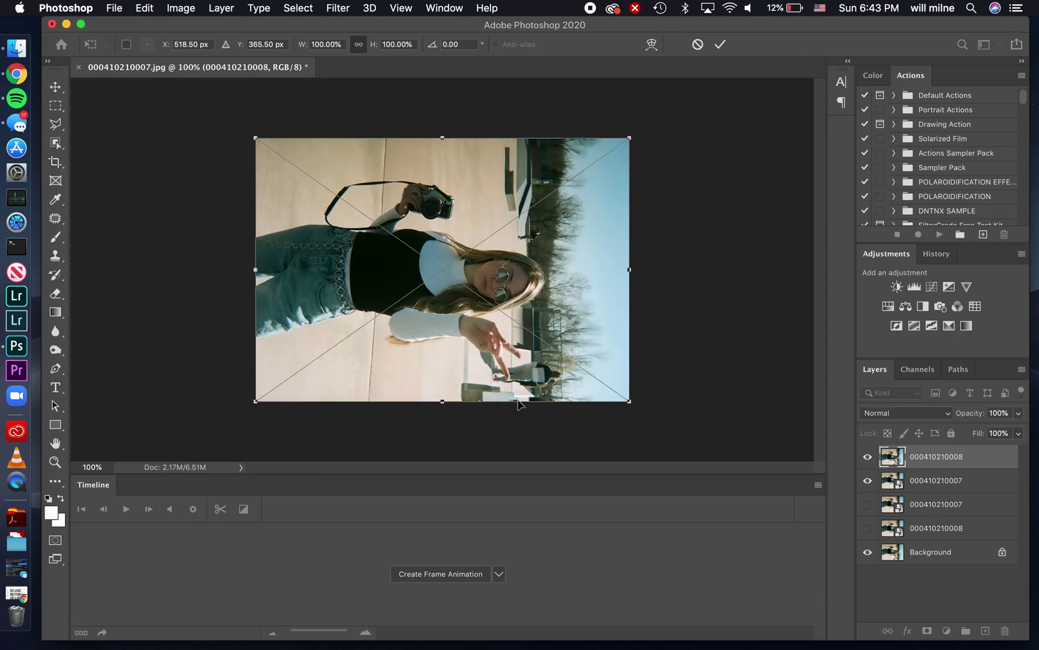
key("Return")
key("Return")
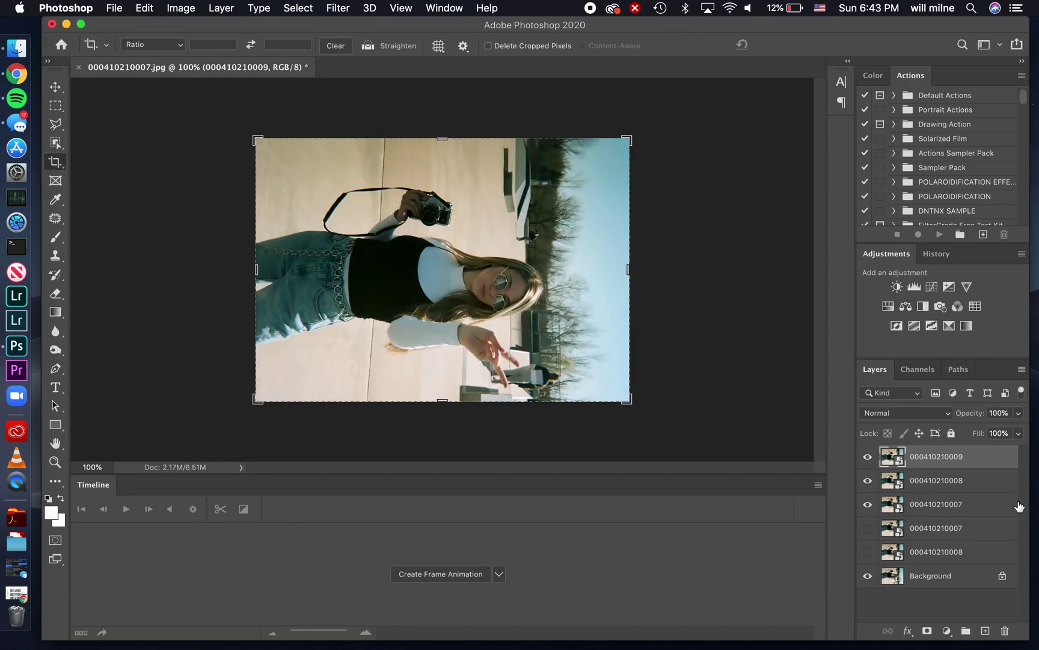
Step: Delete the Background layer and the two hidden duplicate layers above it, keeping only the three newly placed photos
left_click(945, 529)
left_click(944, 574, "shift")
left_click(1004, 631)
key("Return")
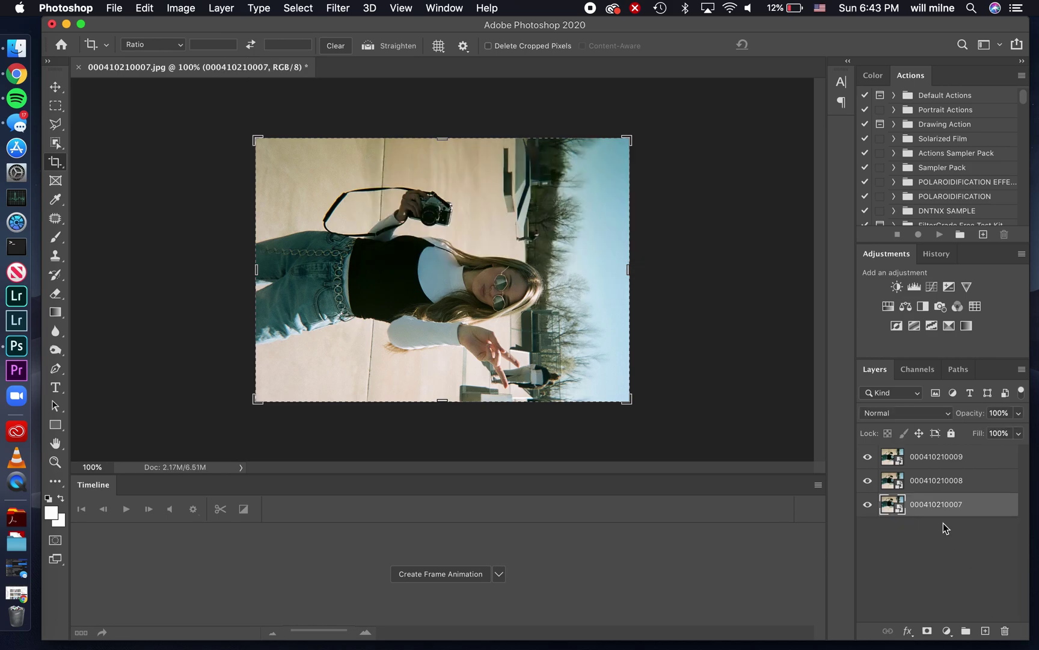
Step: Rotate the whole image 90° counter clockwise so the portrait stands upright
left_click(188, 7)
mouse_move(238, 155)
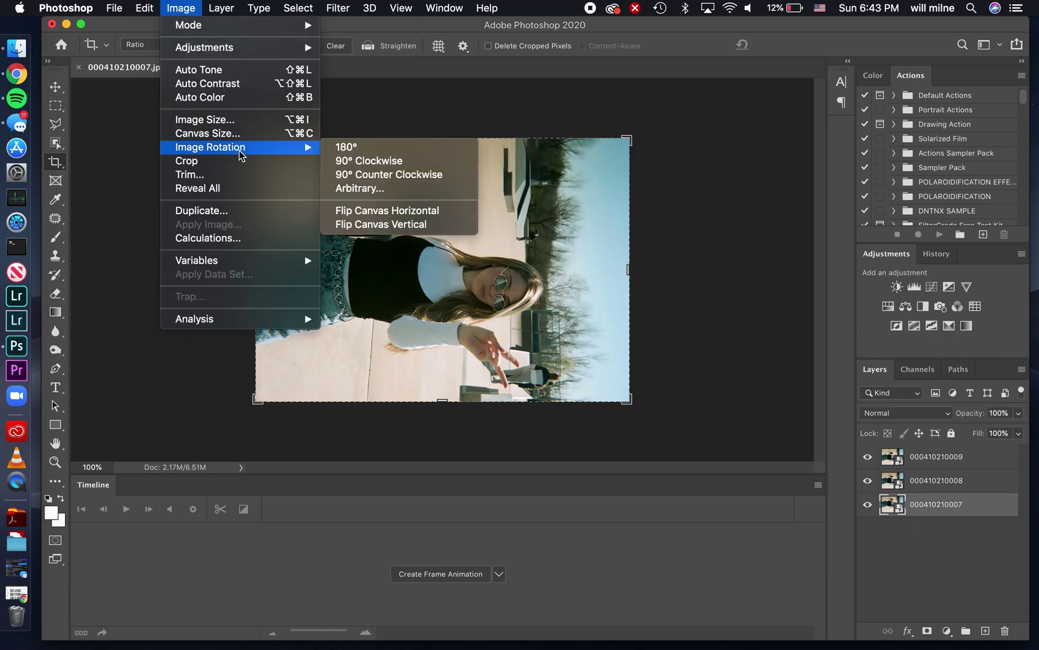
left_click(364, 172)
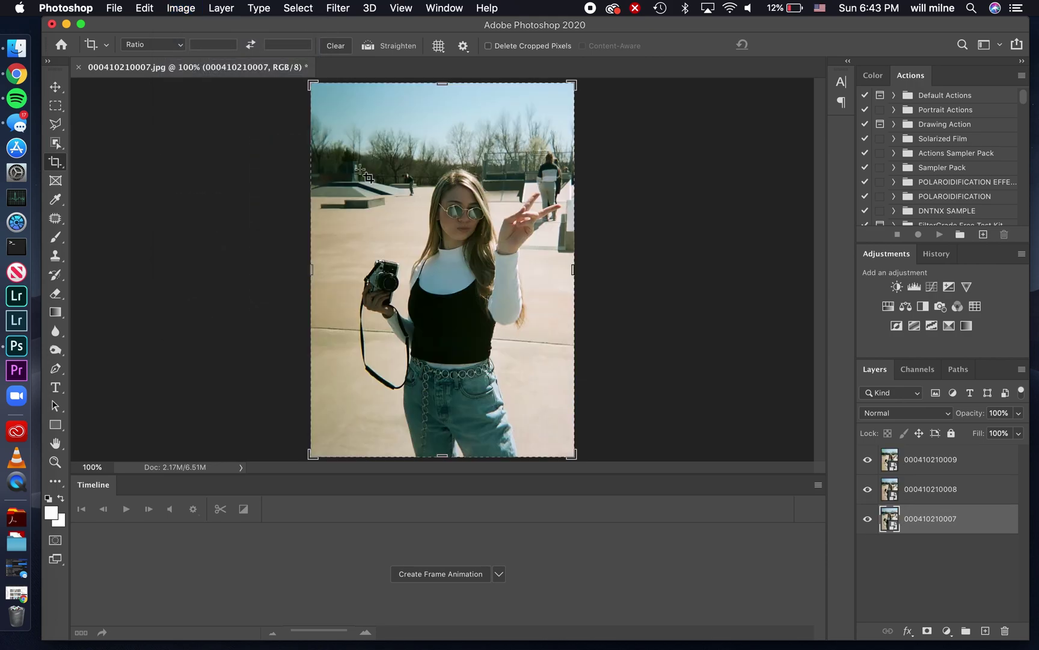
Step: Hide the Timeline panel and show it again
left_click(429, 8)
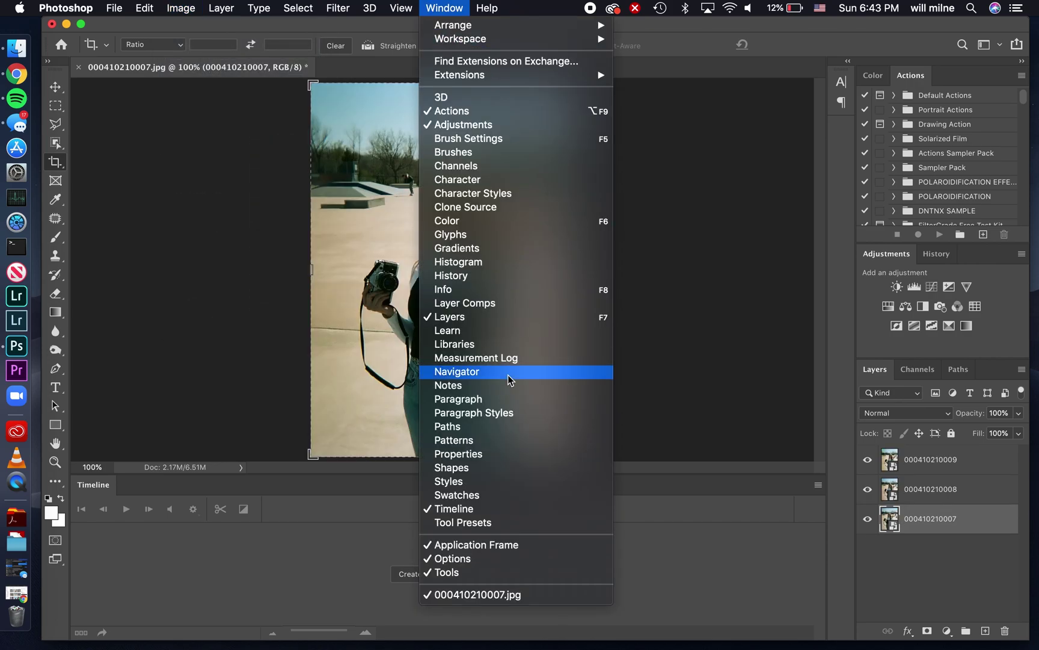
left_click(478, 507)
left_click(444, 7)
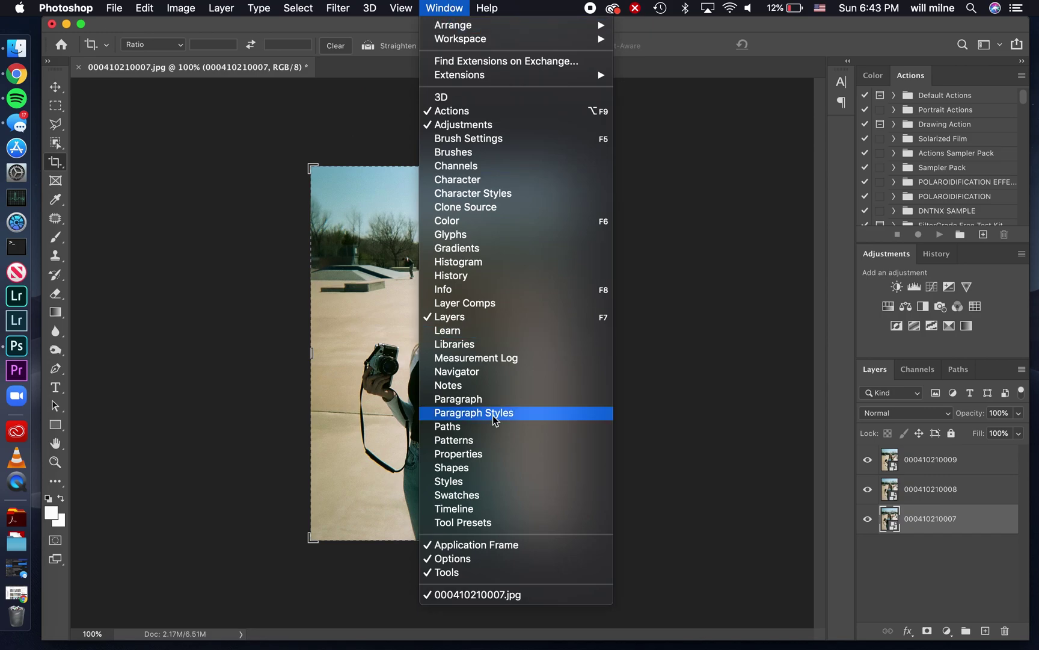
left_click(488, 510)
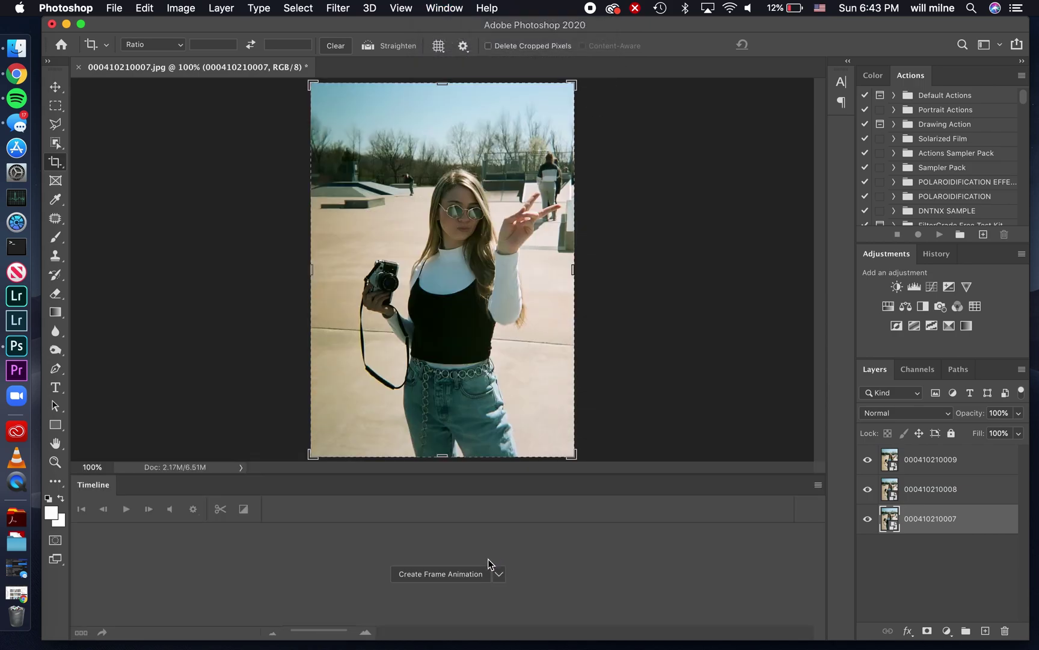
Step: Create a frame animation and make its frames from the three photo layers
left_click(446, 575)
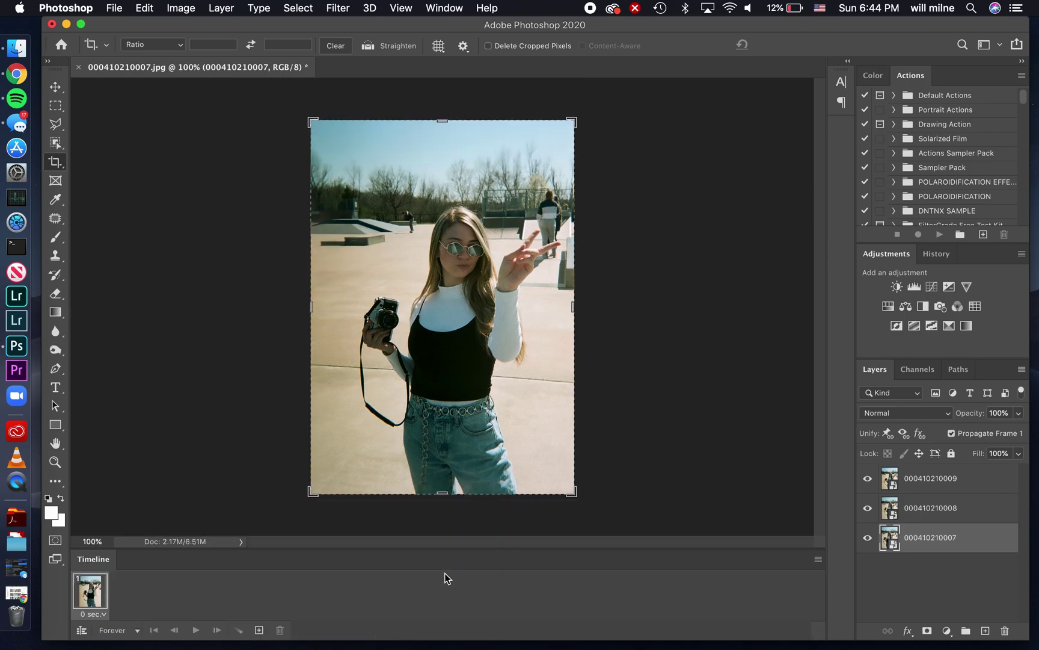
left_click(819, 560)
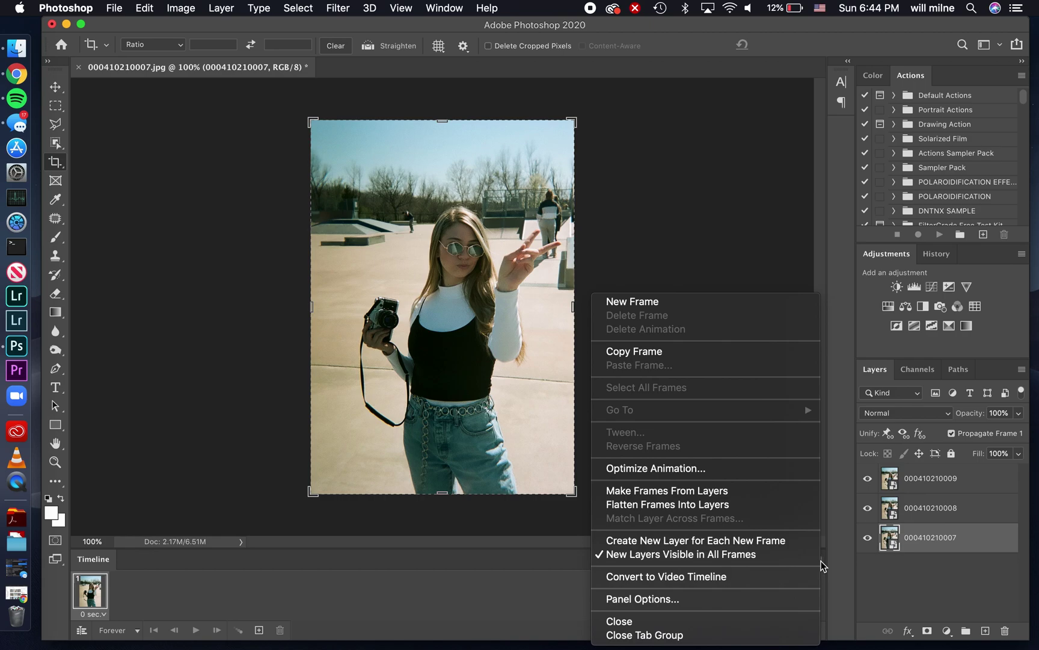
left_click(705, 493)
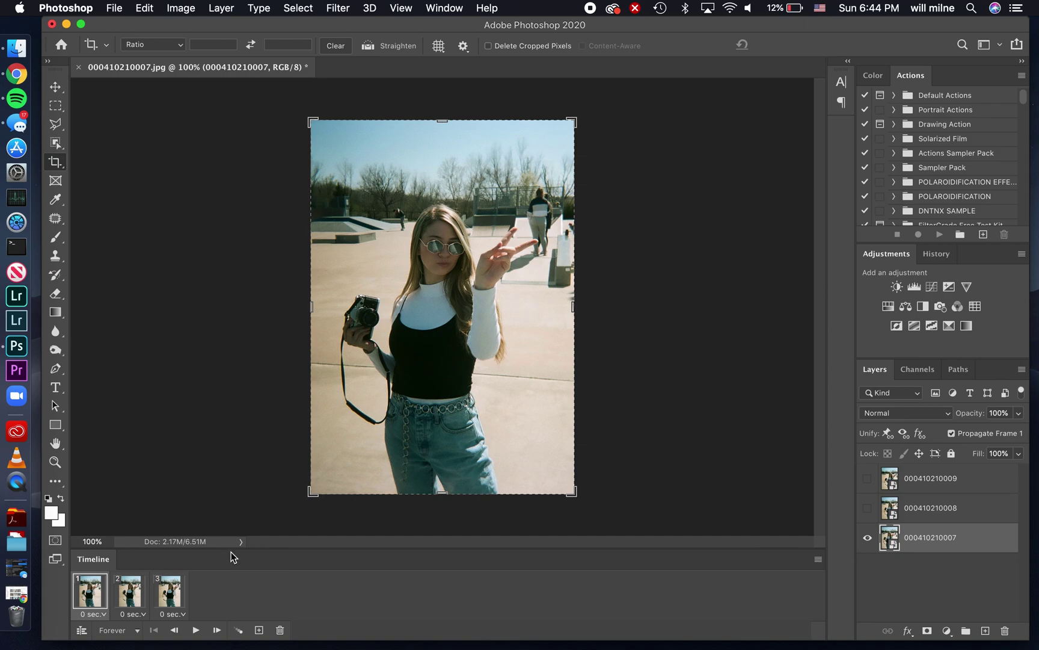
Step: View the three animation frames one by one to check which photo each shows
left_click(940, 514)
left_click(125, 604)
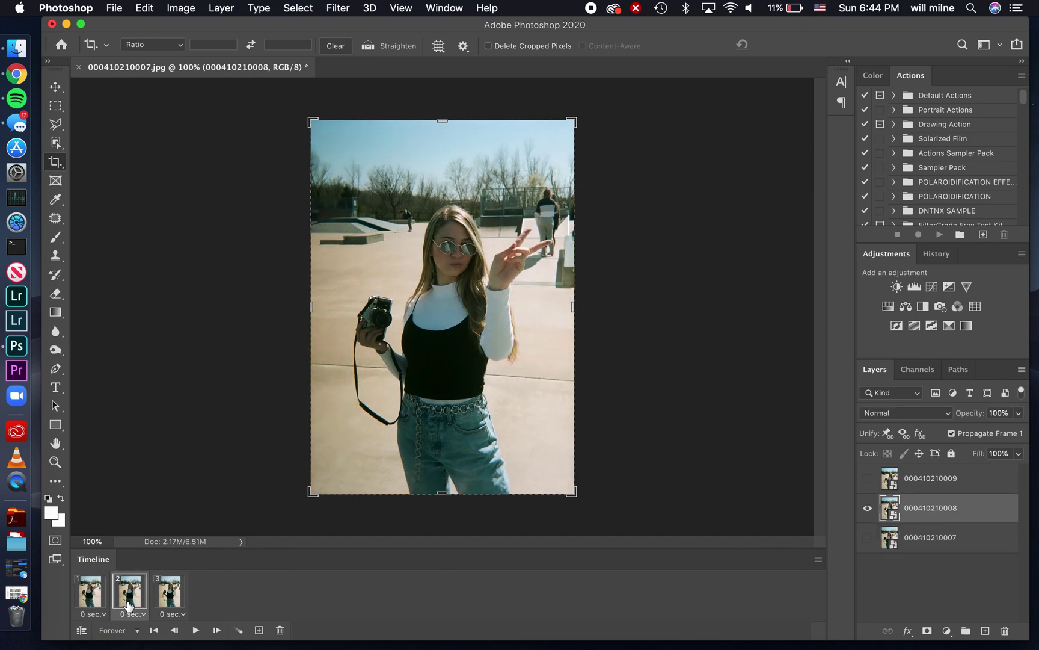
left_click(164, 596)
left_click(129, 597)
left_click(95, 596)
left_click(168, 599)
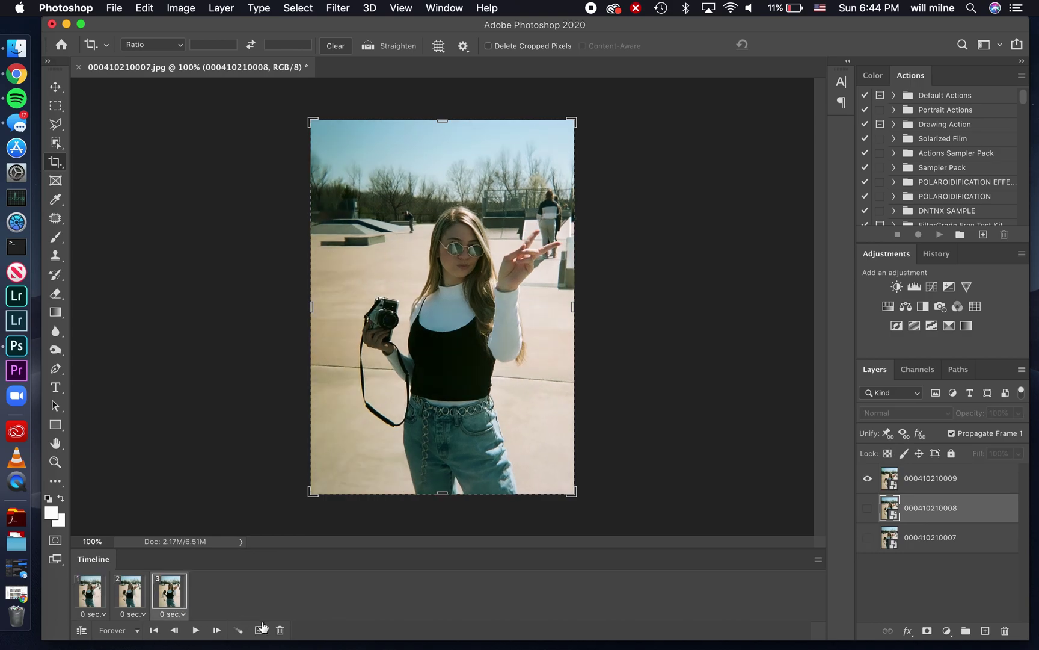
left_click(260, 630)
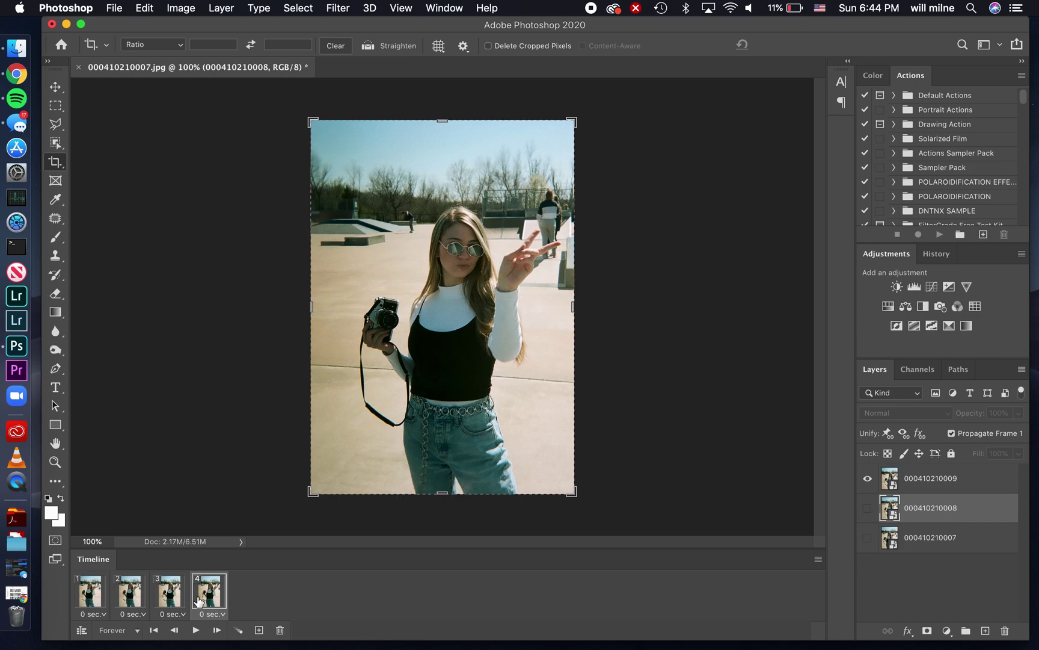
left_click(142, 596)
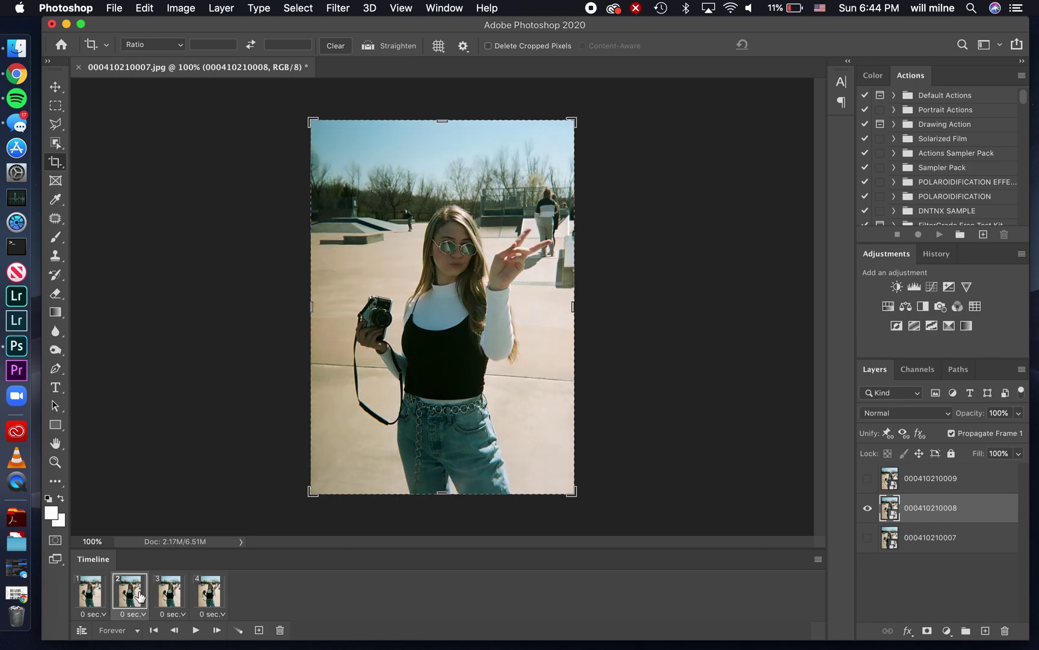
left_click(205, 596)
left_click(867, 479)
left_click(868, 509)
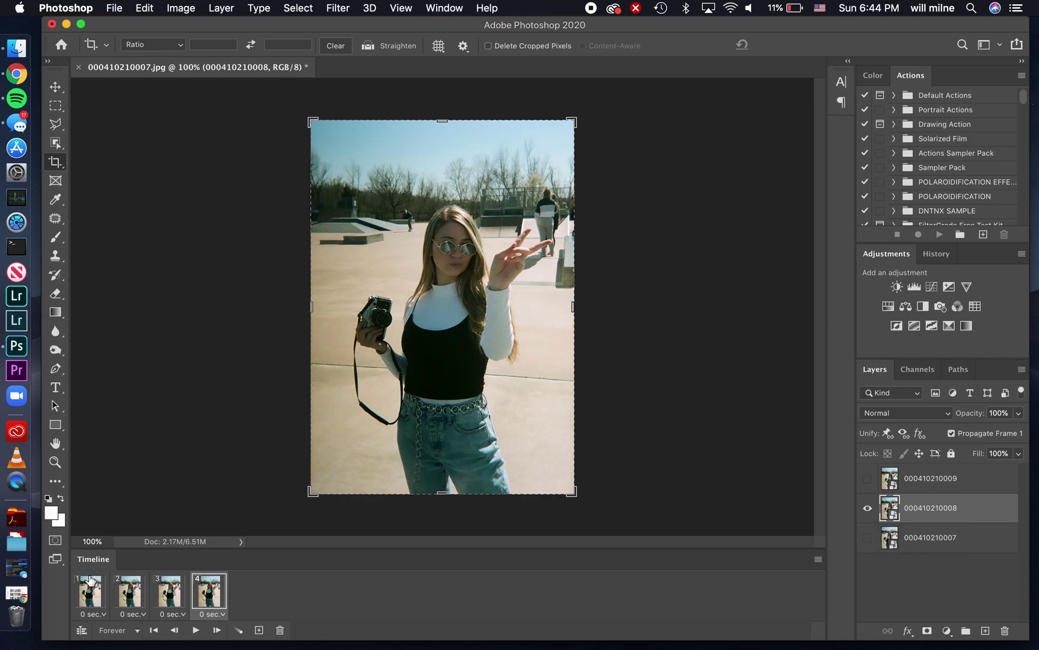
Step: Set the delay of all four frames to 0.2 seconds and play the animation to preview it
left_click(96, 599)
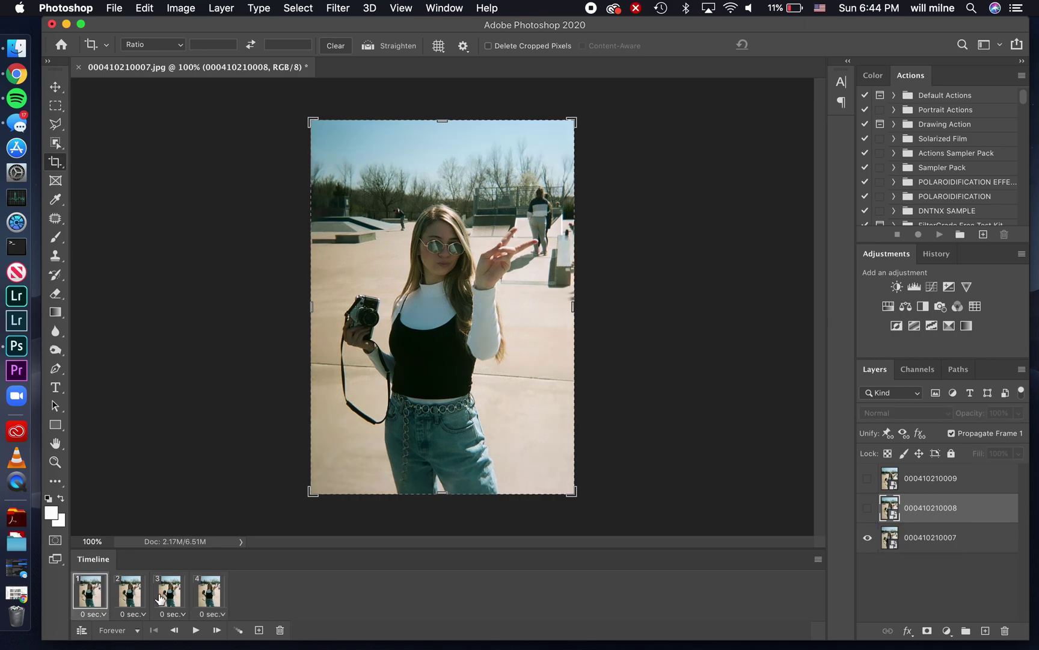
left_click(207, 597, "shift")
left_click(133, 615)
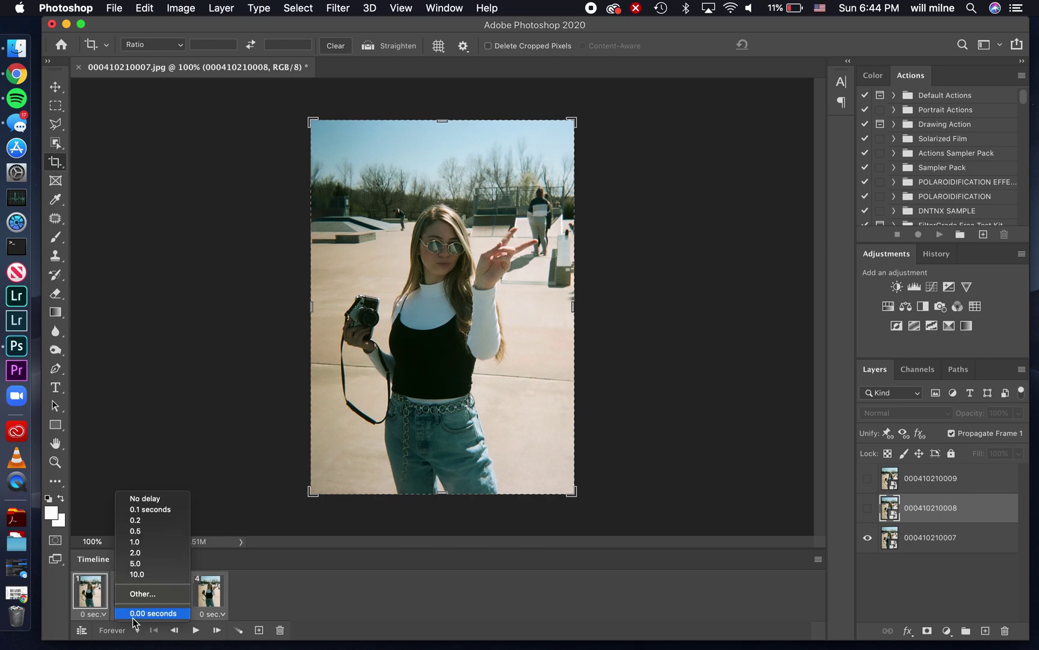
left_click(150, 521)
left_click(196, 629)
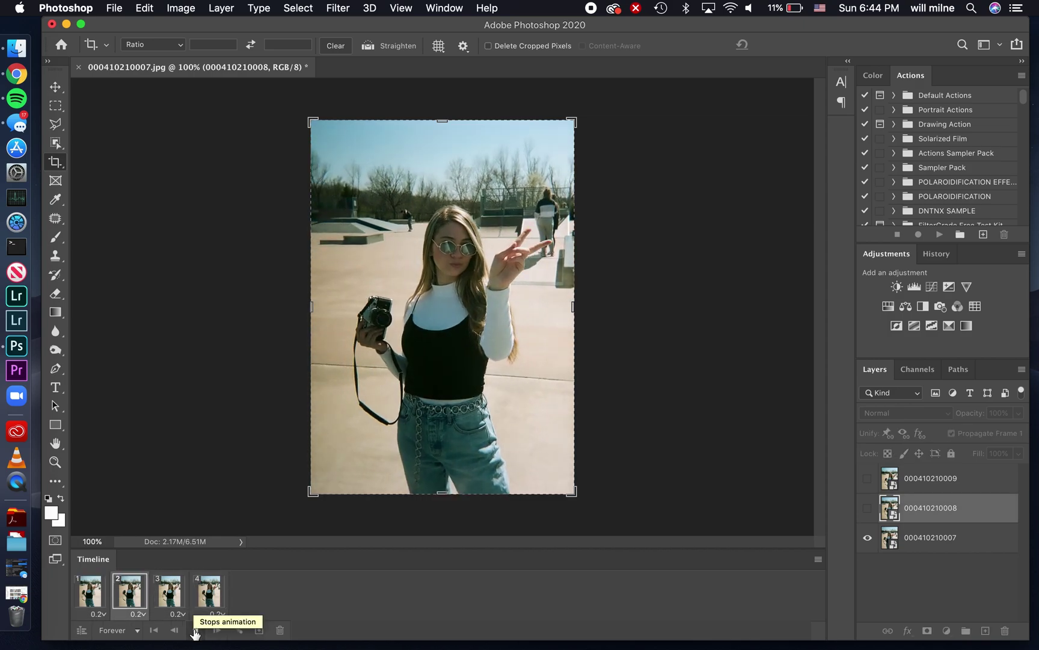
left_click(196, 630)
left_click(115, 9)
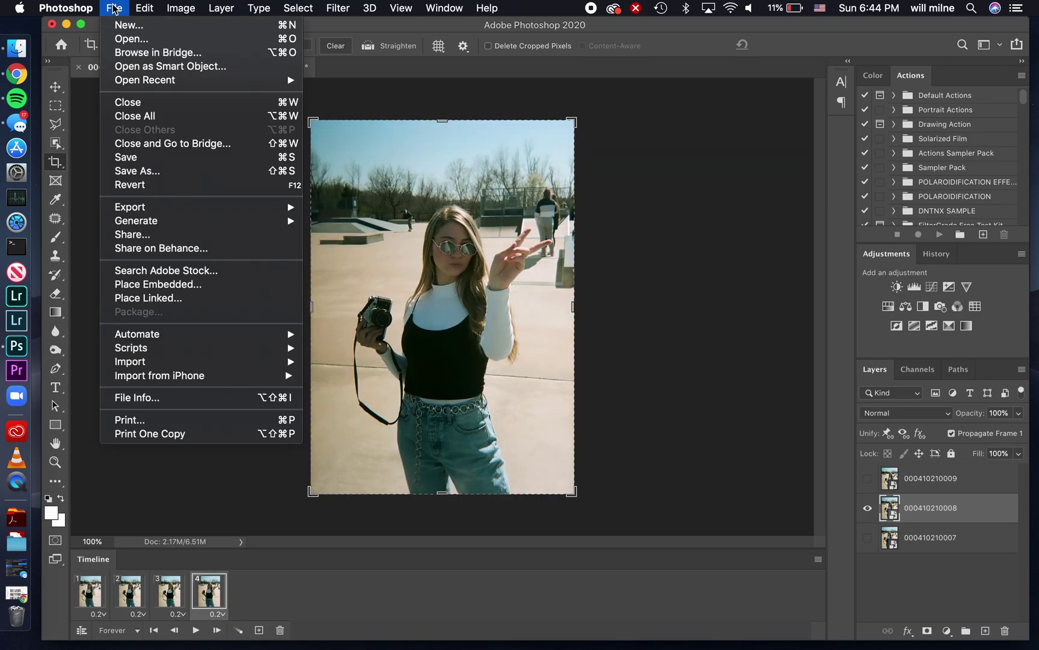
left_click(222, 512)
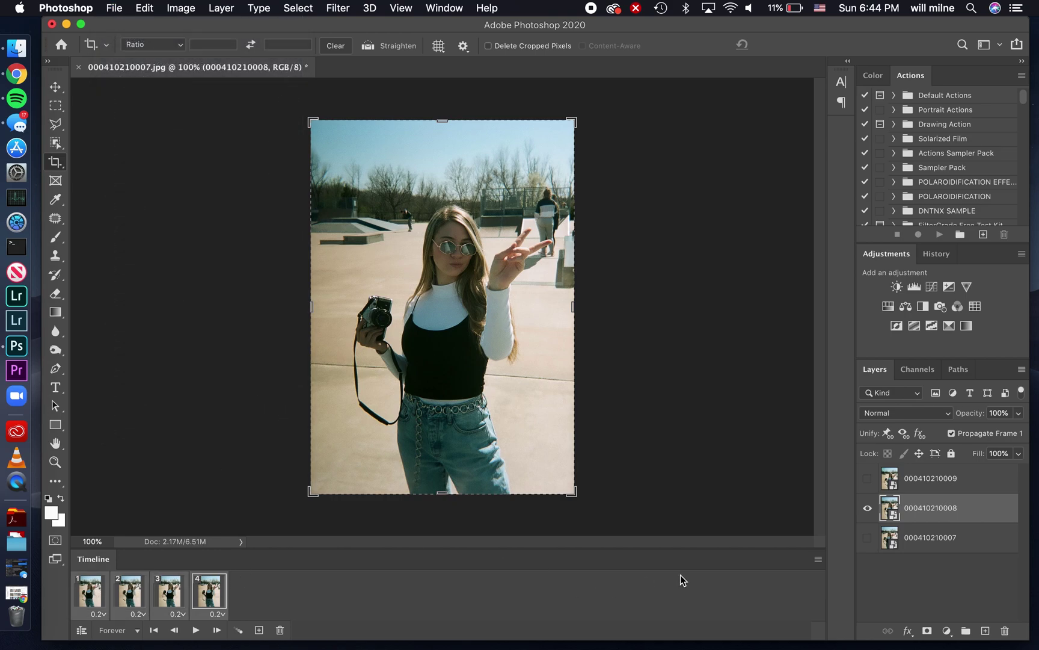
left_click(819, 560)
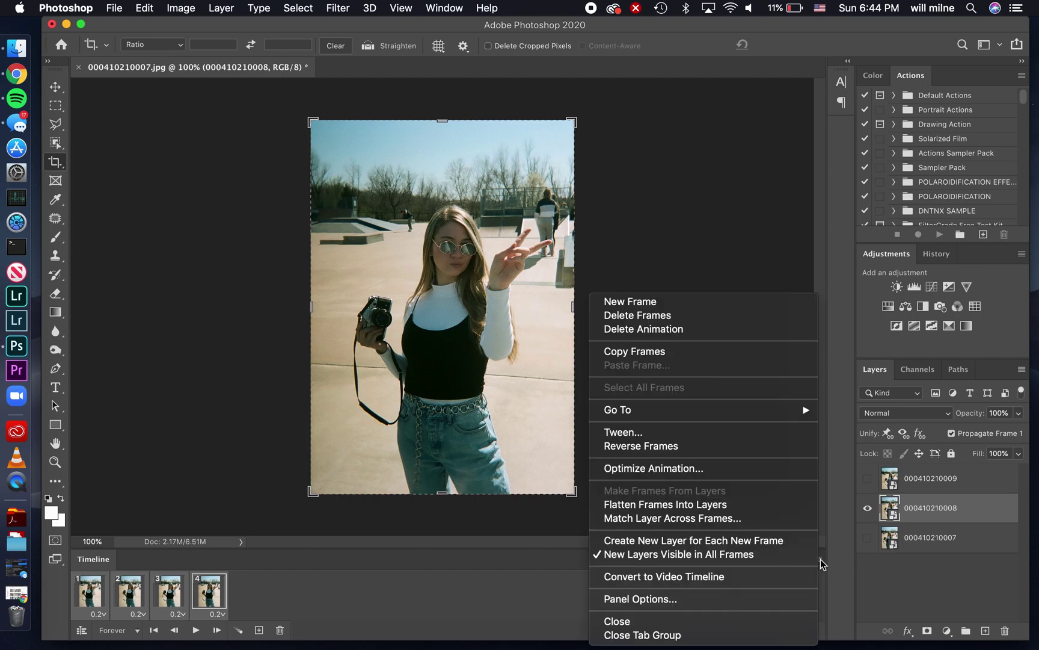
left_click(729, 351)
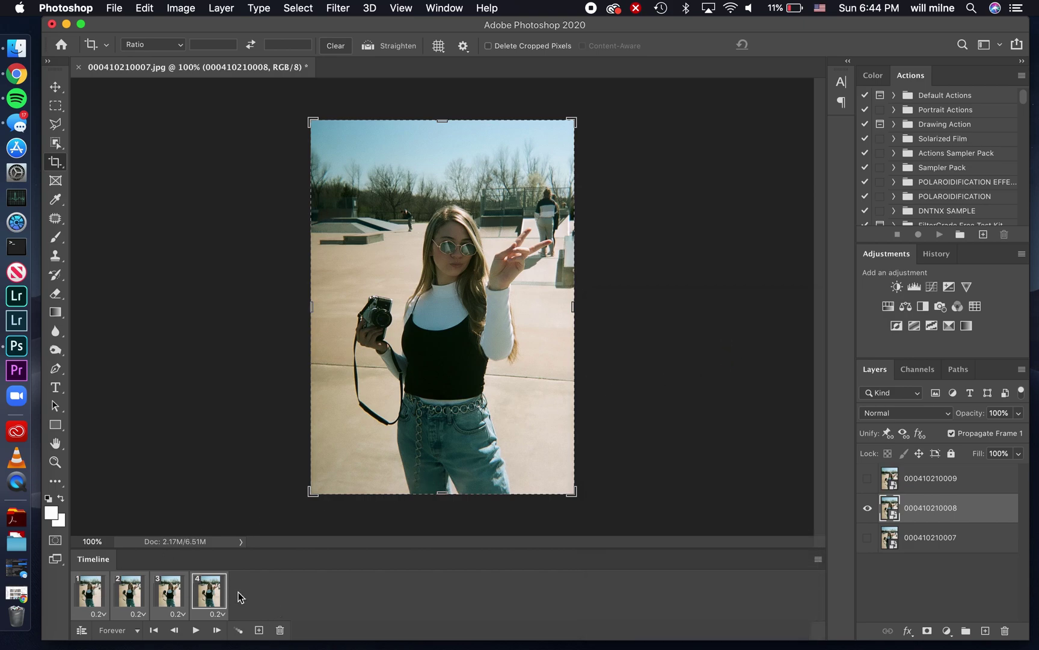
right_click(215, 596)
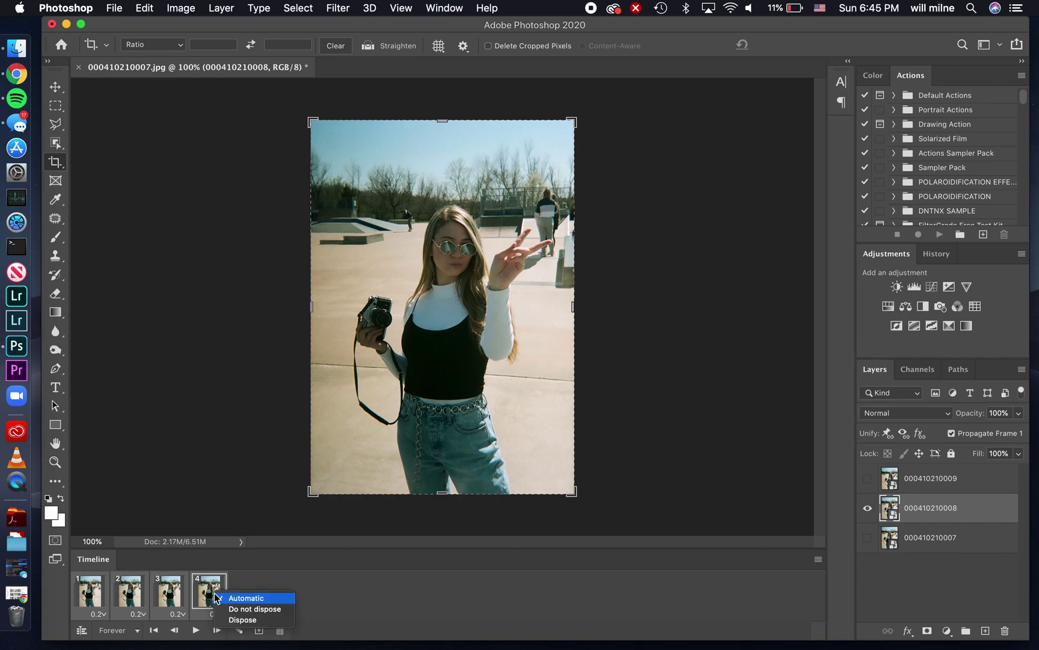
left_click(217, 598)
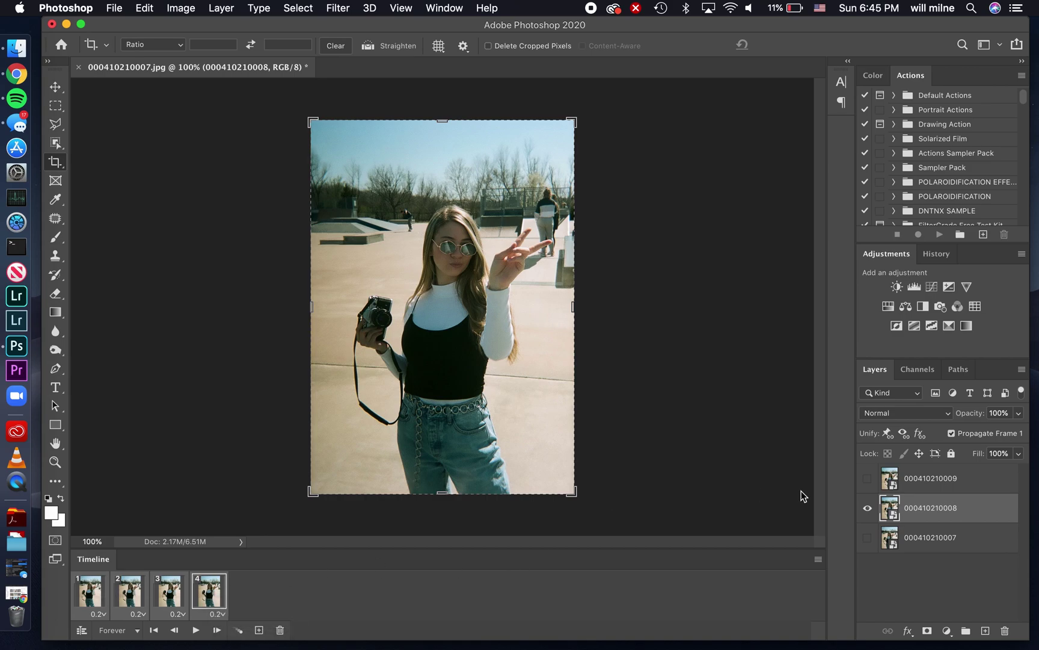
Step: Try pasting a copy of the four frames after the fourth frame, and undo the paste
left_click(818, 559)
left_click(745, 357)
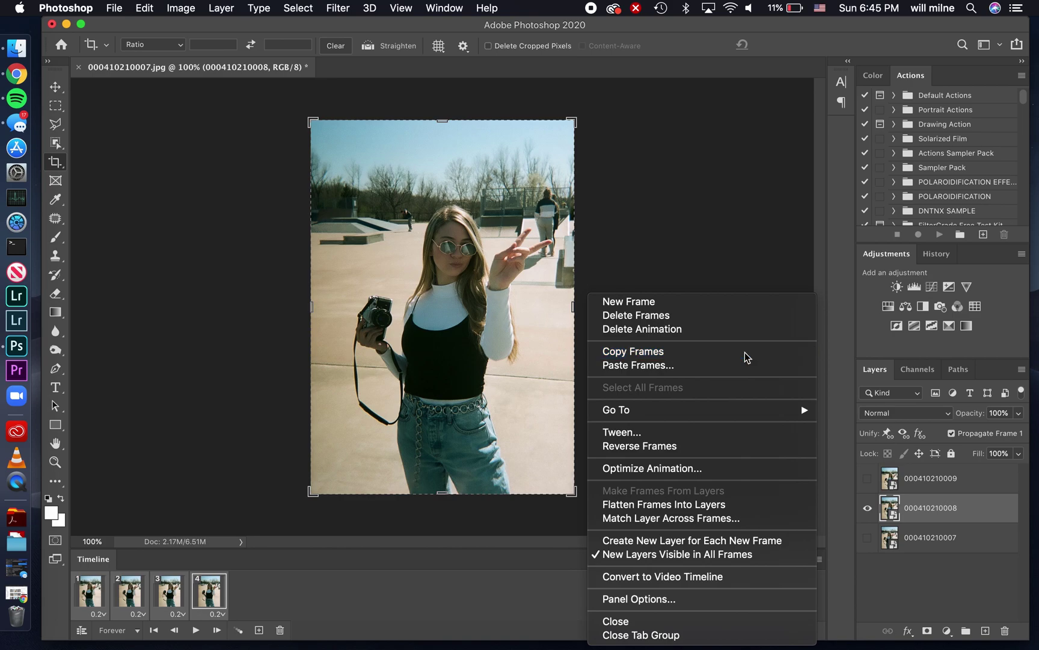
left_click(818, 559)
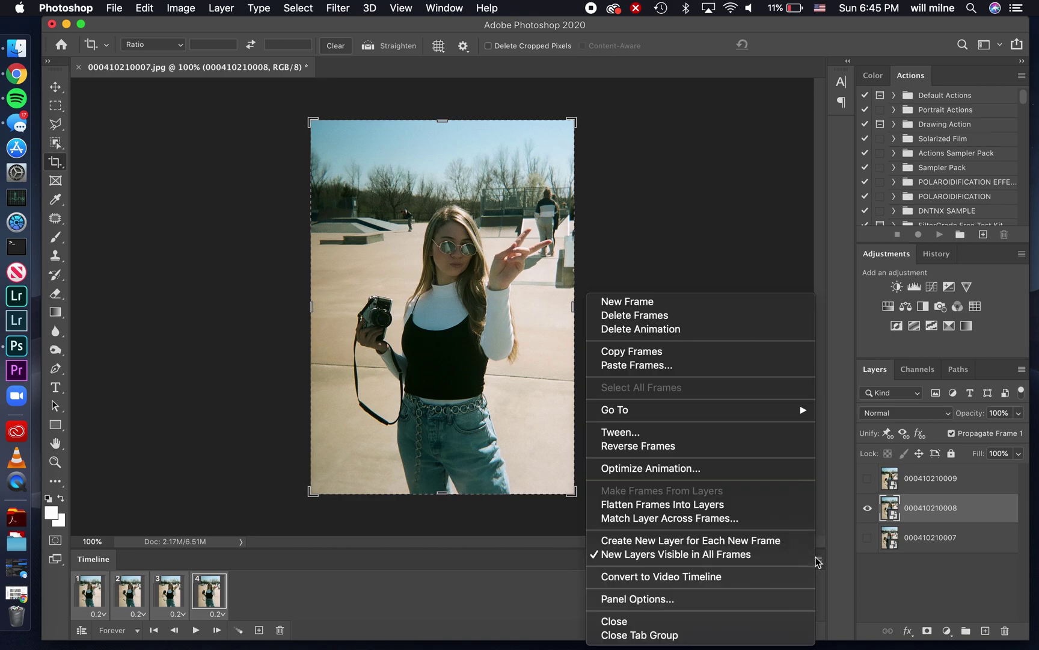
left_click(775, 367)
left_click(606, 288)
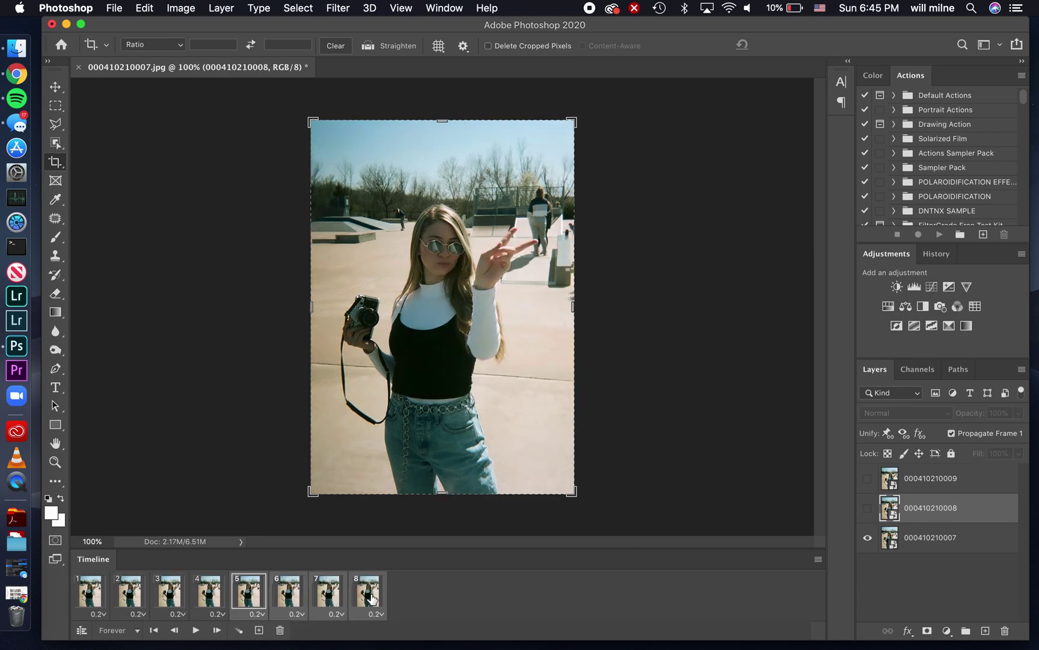
left_click(372, 596)
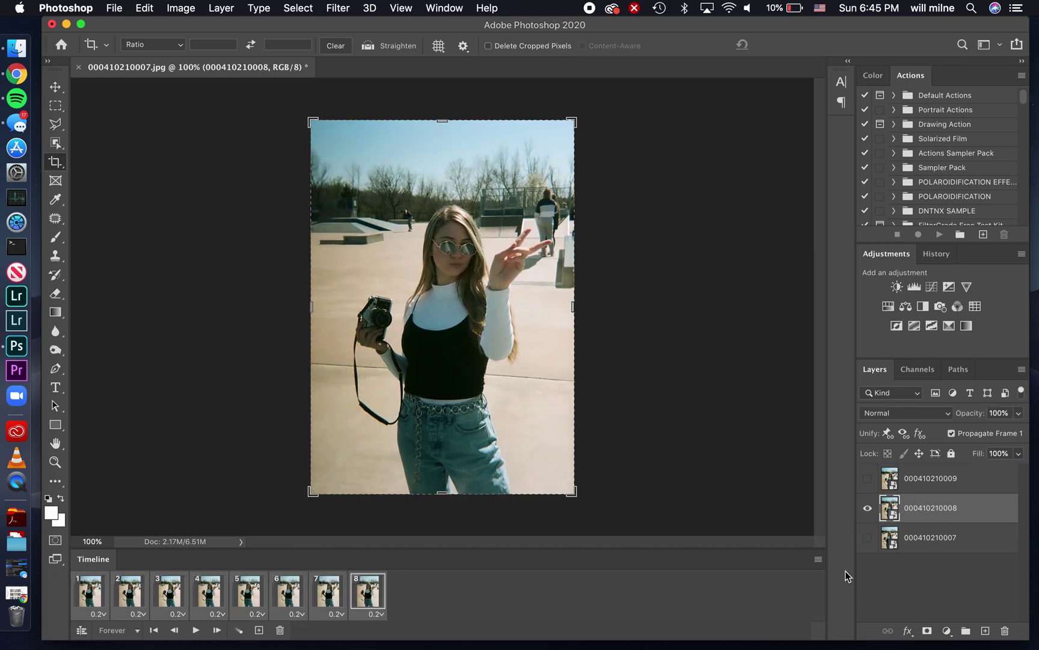
key("super+z")
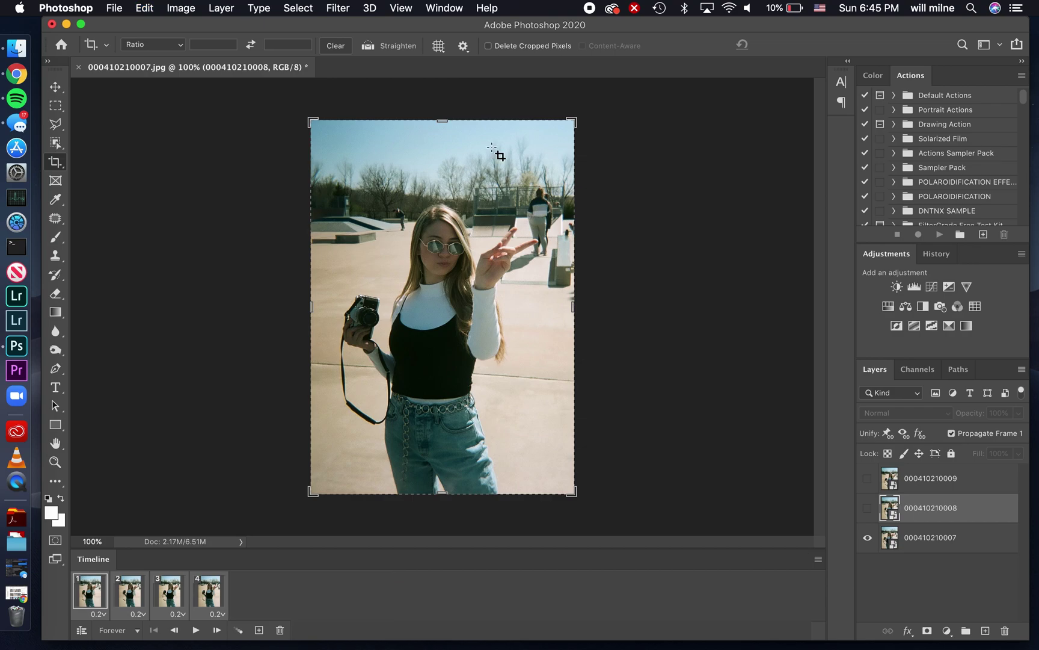
Step: Try setting up a Render Video export of the animation named wigglegram, check its destination folder, and cancel the export
left_click(117, 8)
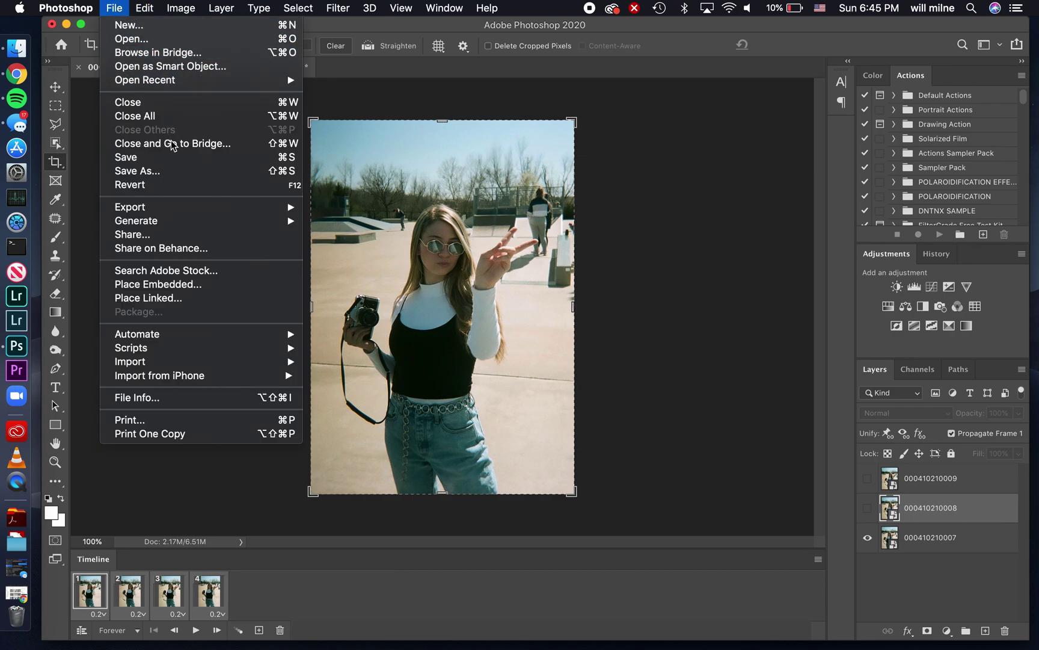
mouse_move(183, 210)
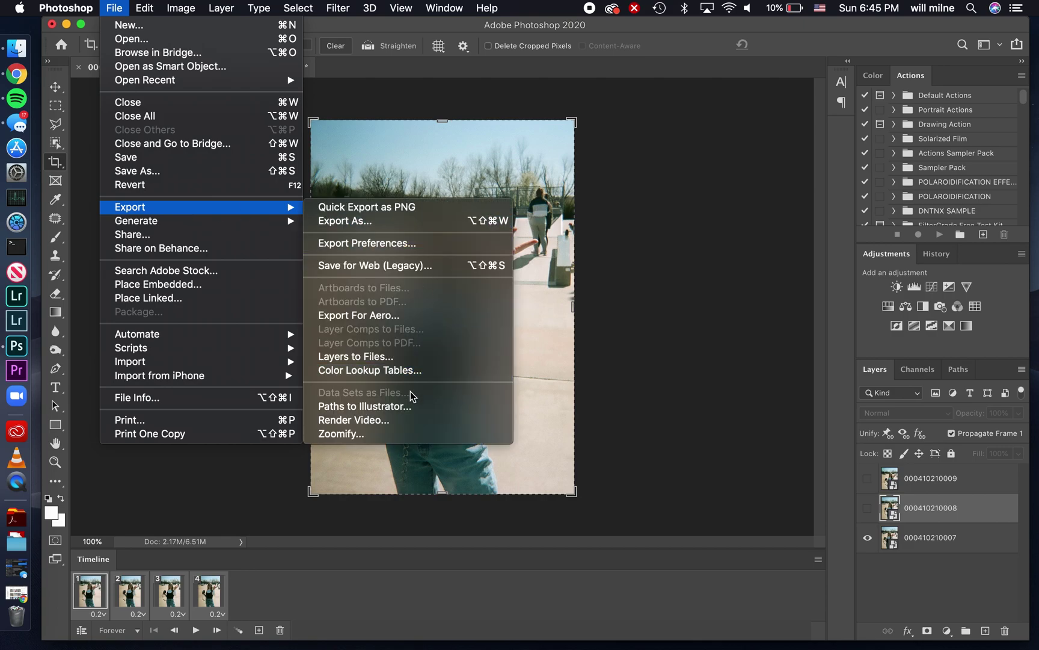
left_click(398, 420)
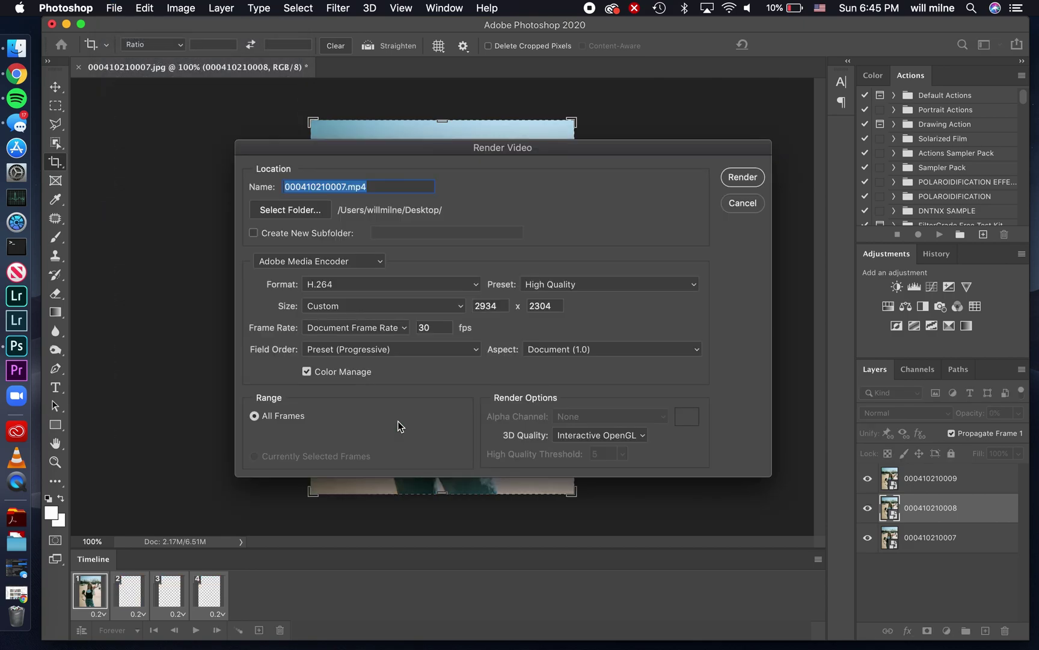
left_click(347, 187)
left_click_drag(348, 187, 234, 179)
type("wigglegram")
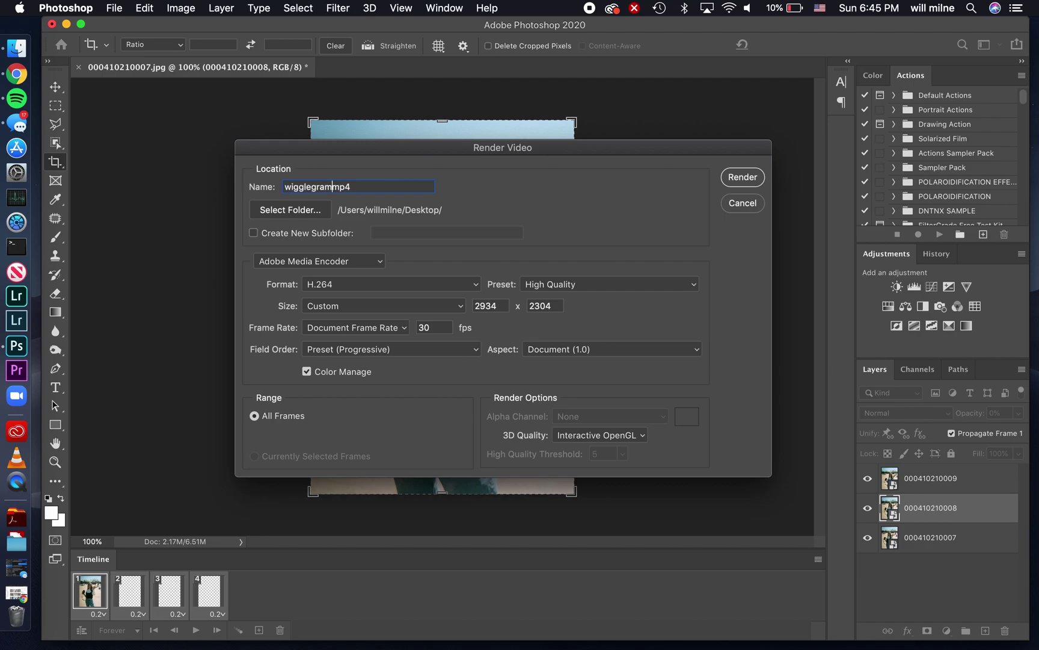
left_click(284, 210)
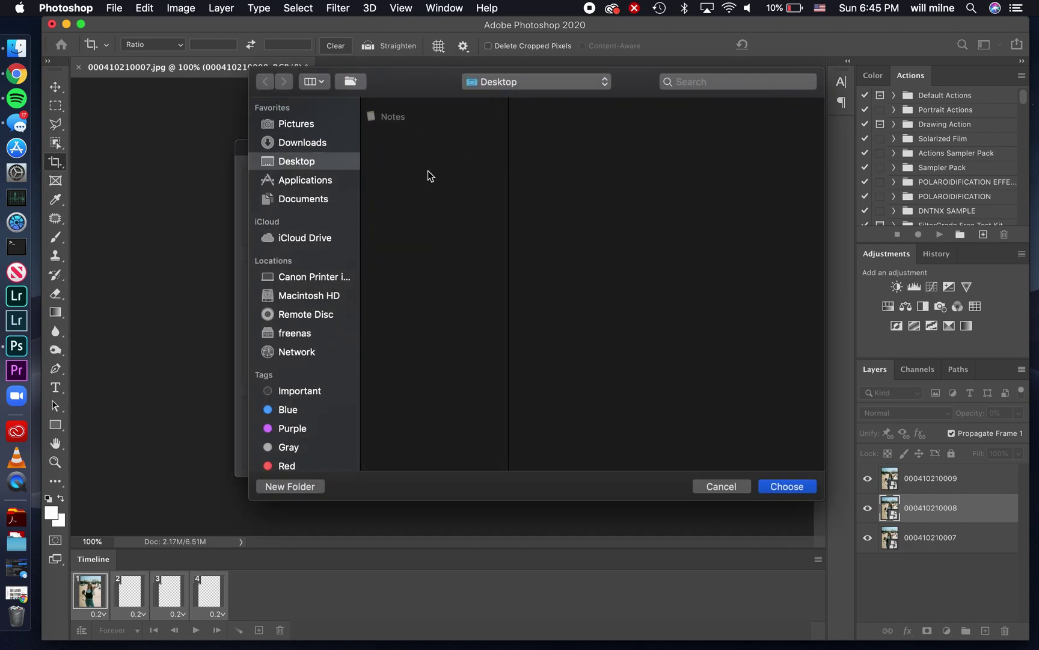
left_click(739, 488)
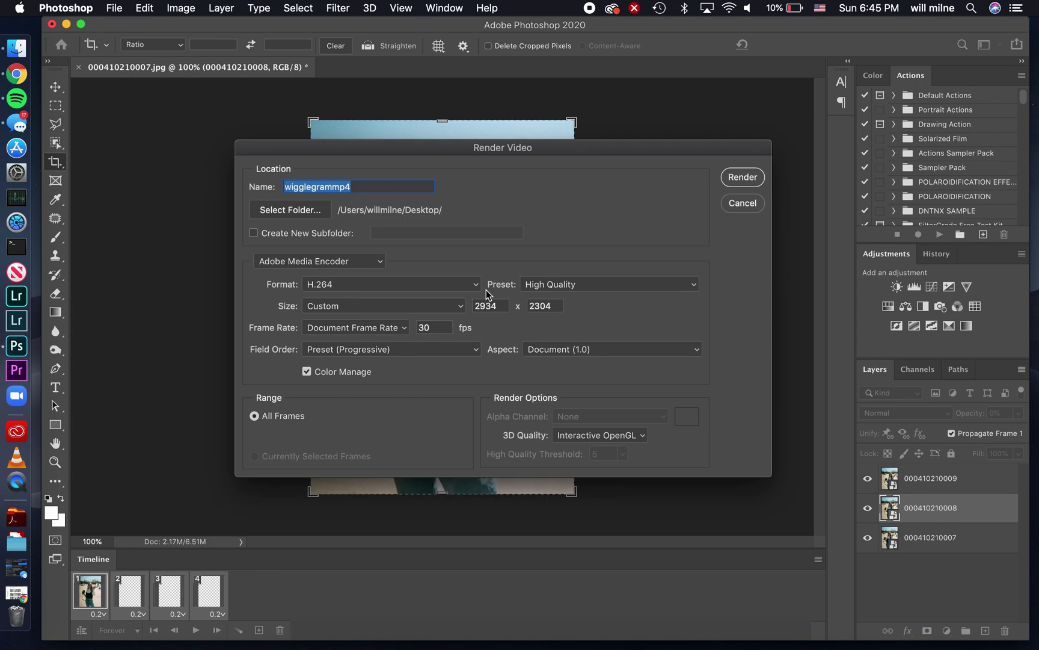
left_click(743, 203)
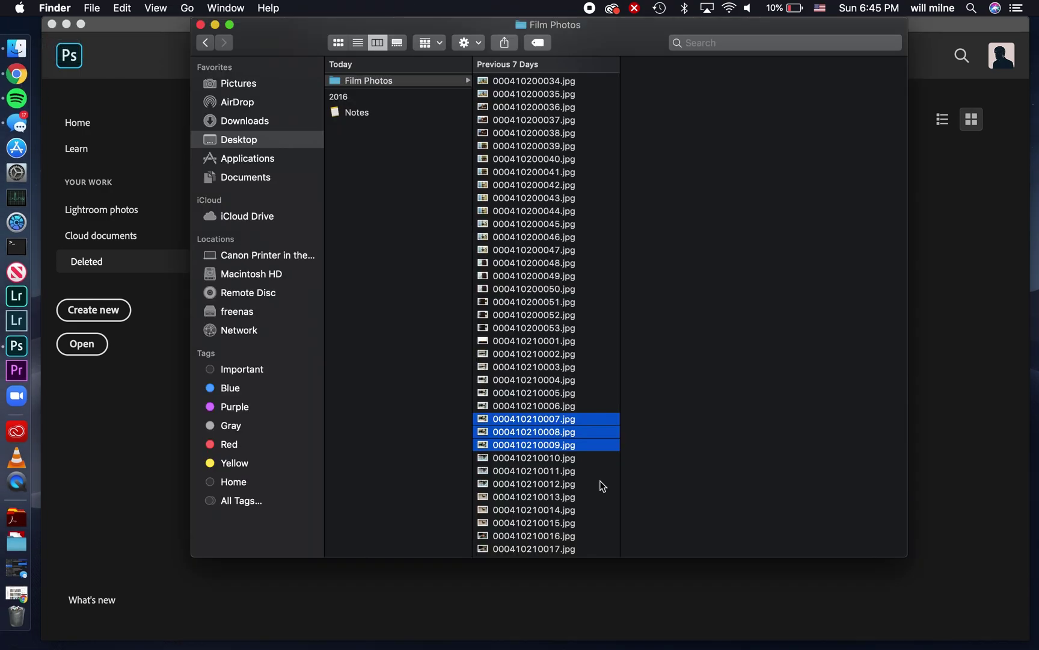
Step: In Finder, preview the images in the Film Photos folder from 000410210013.jpg onward to find another three-photo set
left_click(554, 497)
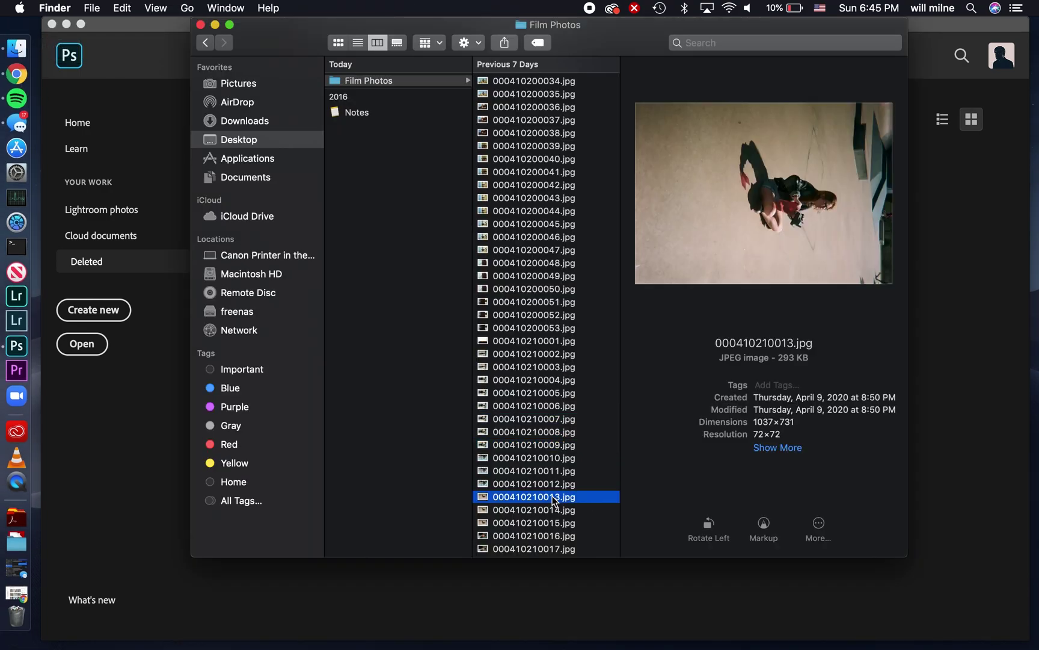
key("Down")
scroll(554, 501, "down", 5)
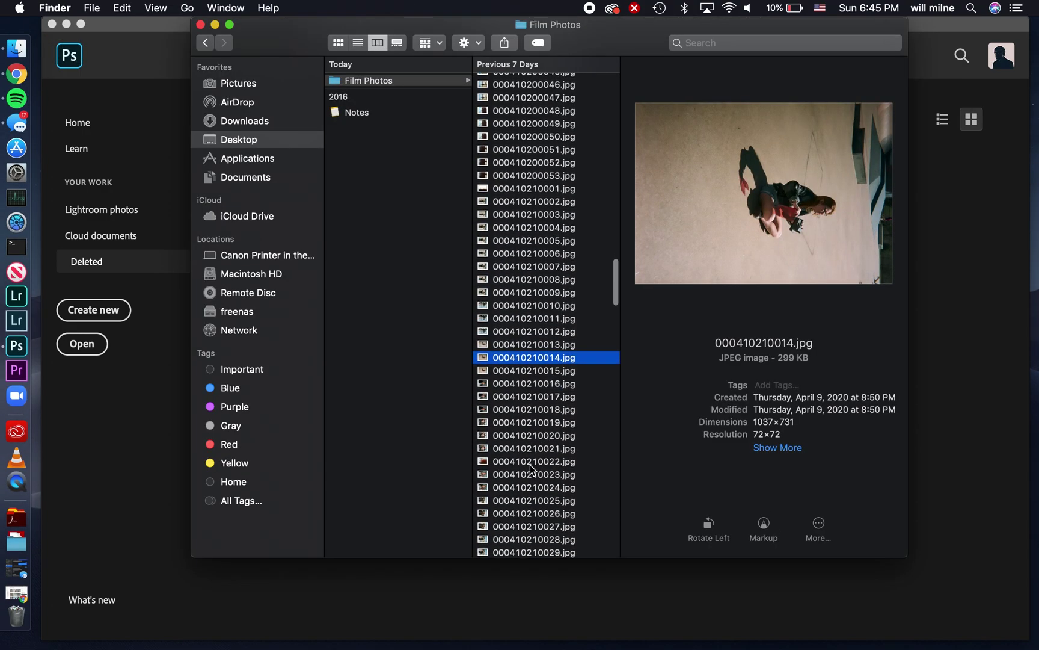
left_click(529, 465)
key("Down")
key("Down")
key("Down")
key("Down")
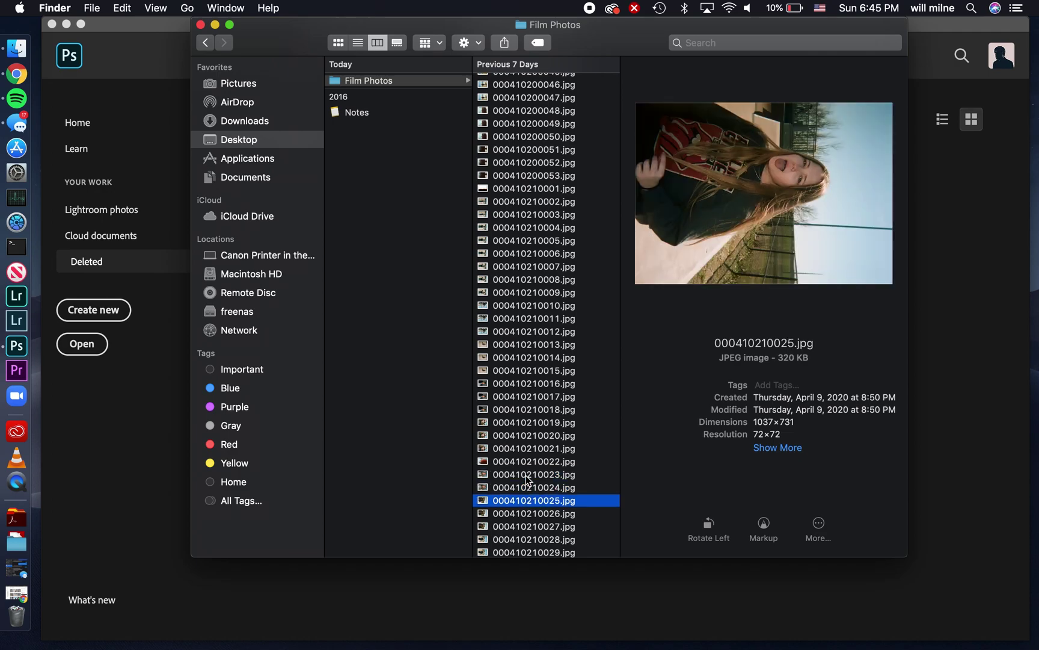
key("Down")
key("Down")
key("Down")
key("Down")
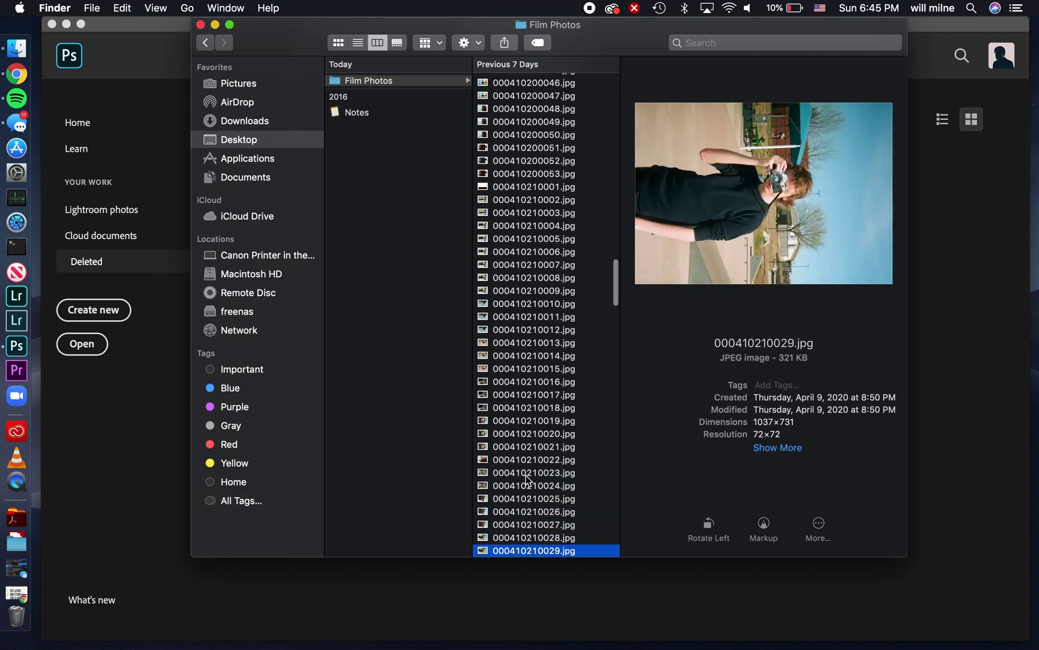
scroll(532, 391, "down", 5)
left_click(524, 384)
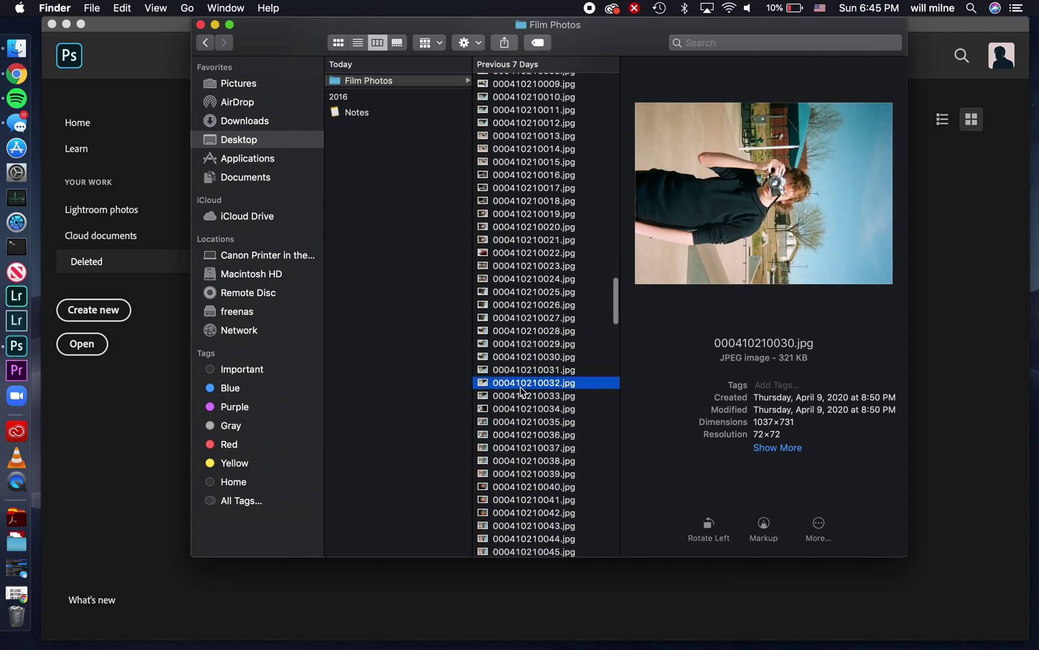
left_click(519, 410)
key("Up")
key("Up")
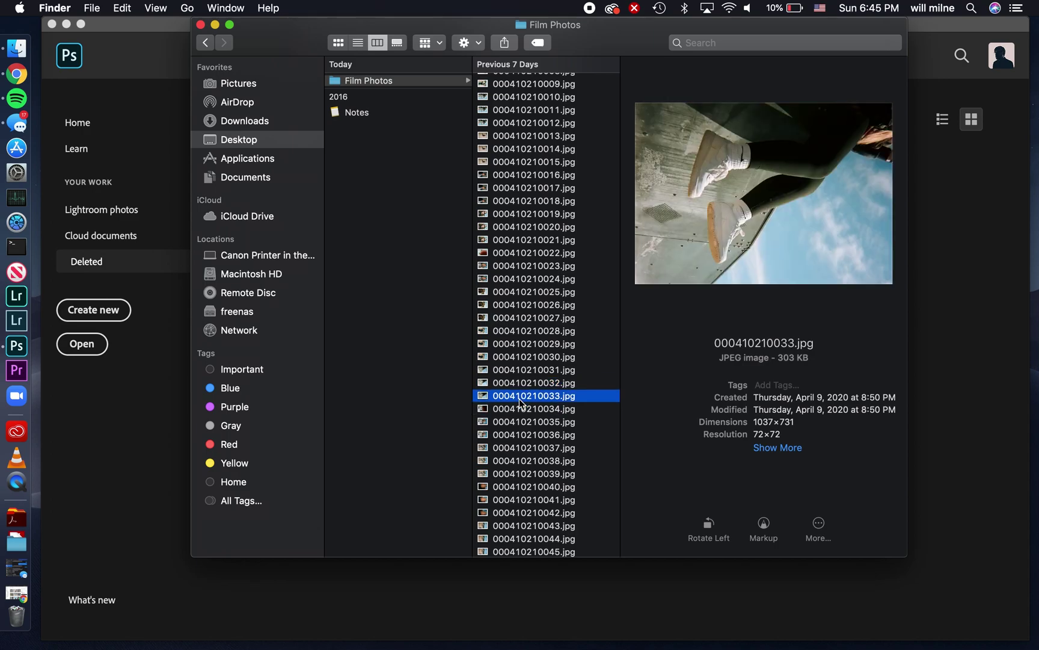
key("Up")
key("Down")
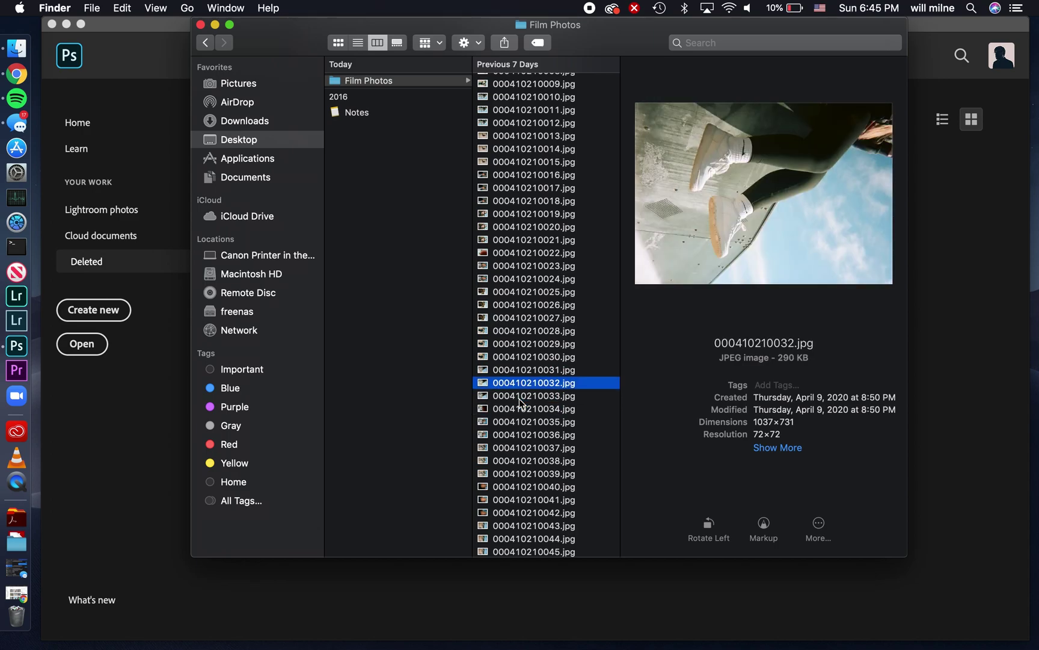
key("Up")
Step: Open 000410210031.jpg in Photoshop and place 000410210032.jpg and 000410210033.jpg in it as layers
left_click_drag(519, 374, 151, 415)
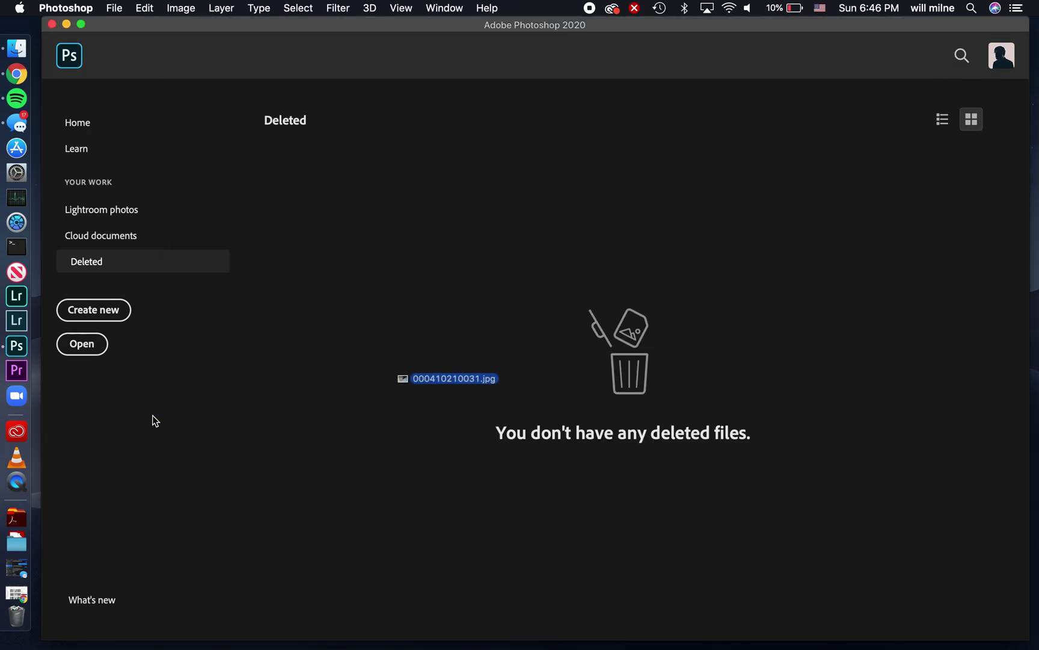
left_click_drag(542, 386, 151, 308)
key("Return")
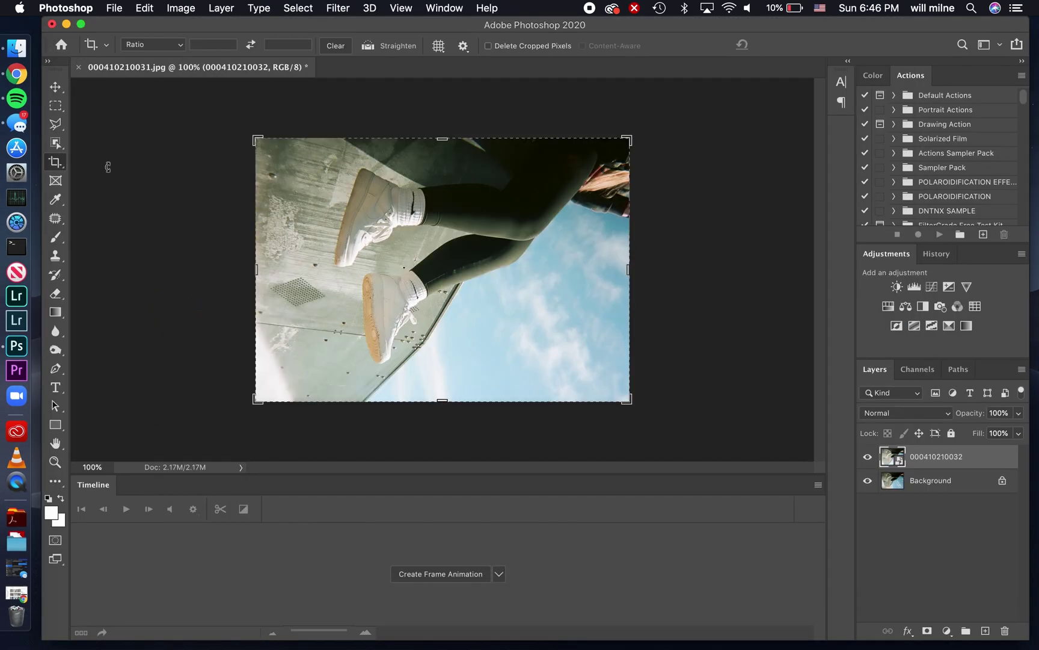
key("super+Tab")
left_click_drag(499, 397, 158, 282)
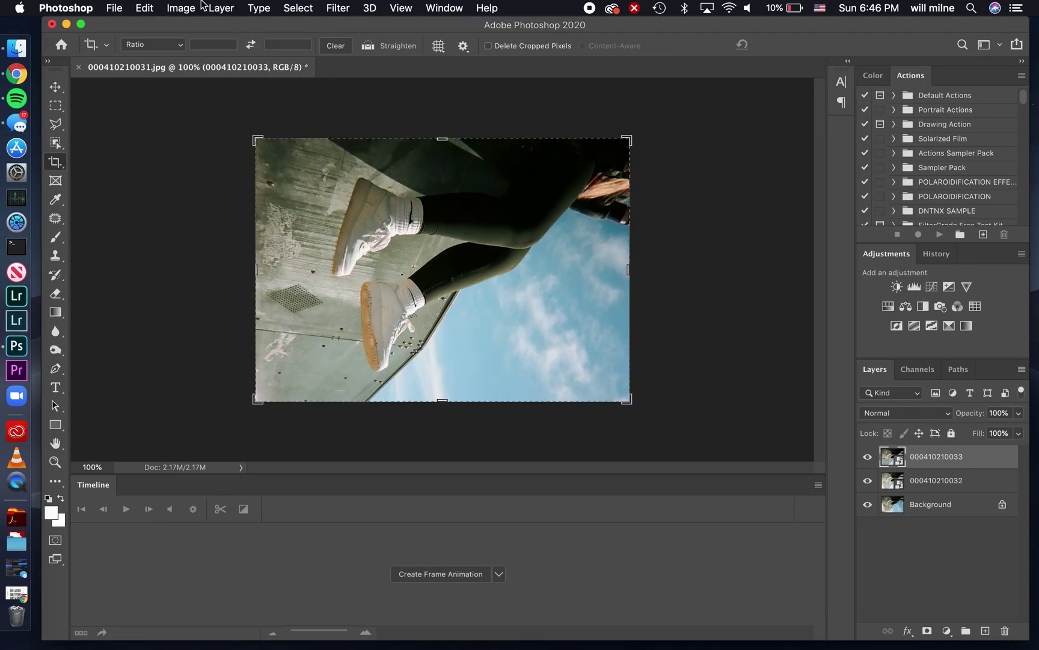
Step: Rotate the whole image 90° counter clockwise
left_click(182, 8)
mouse_move(234, 147)
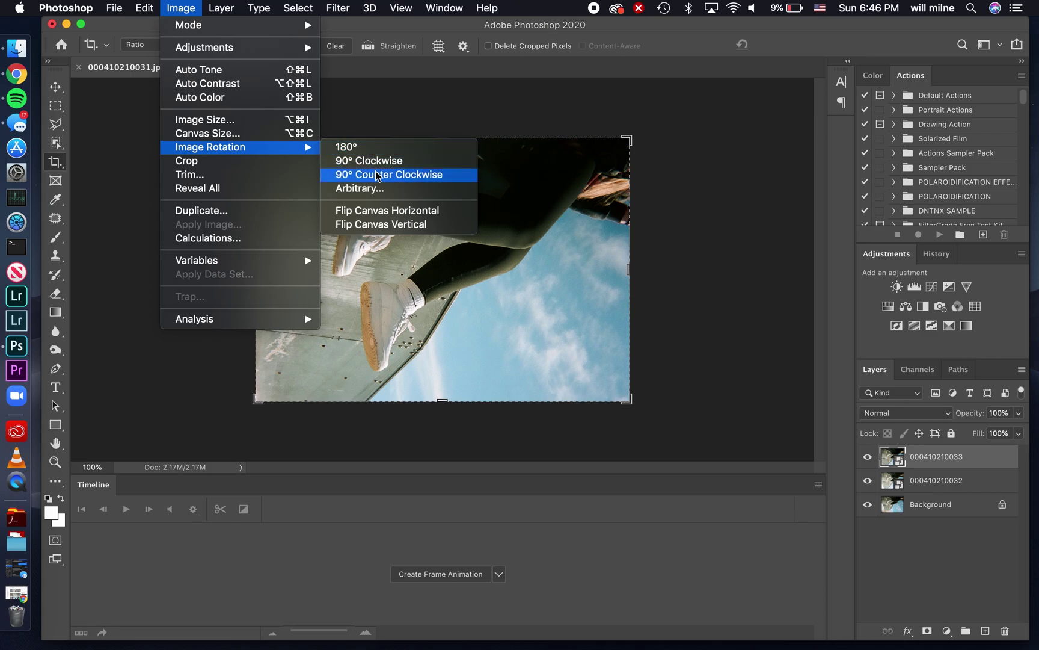
left_click(380, 174)
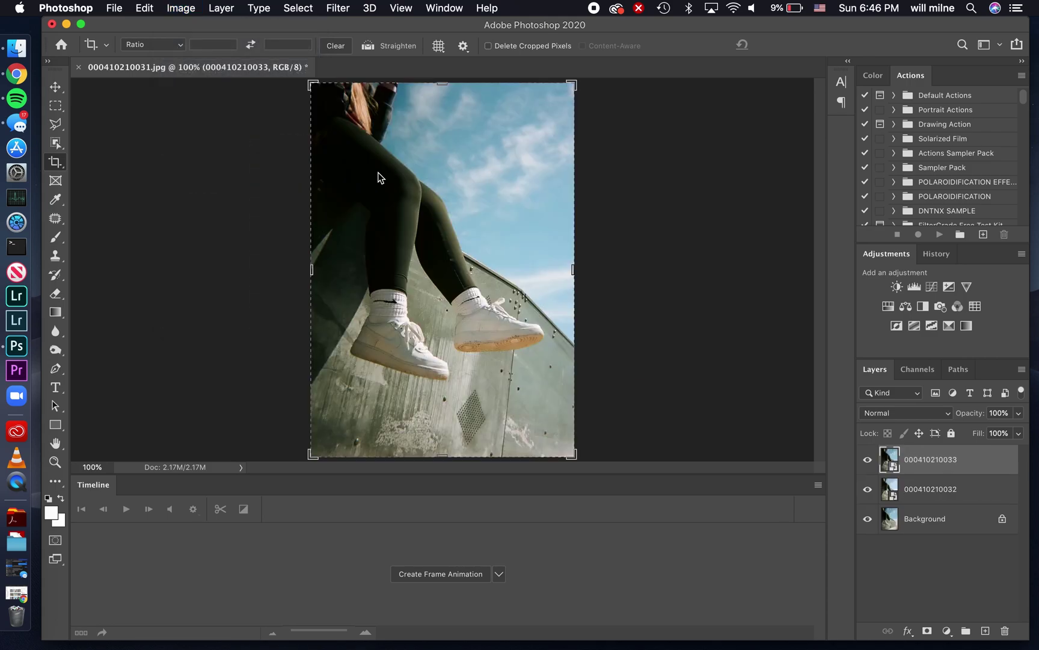
left_click(443, 7)
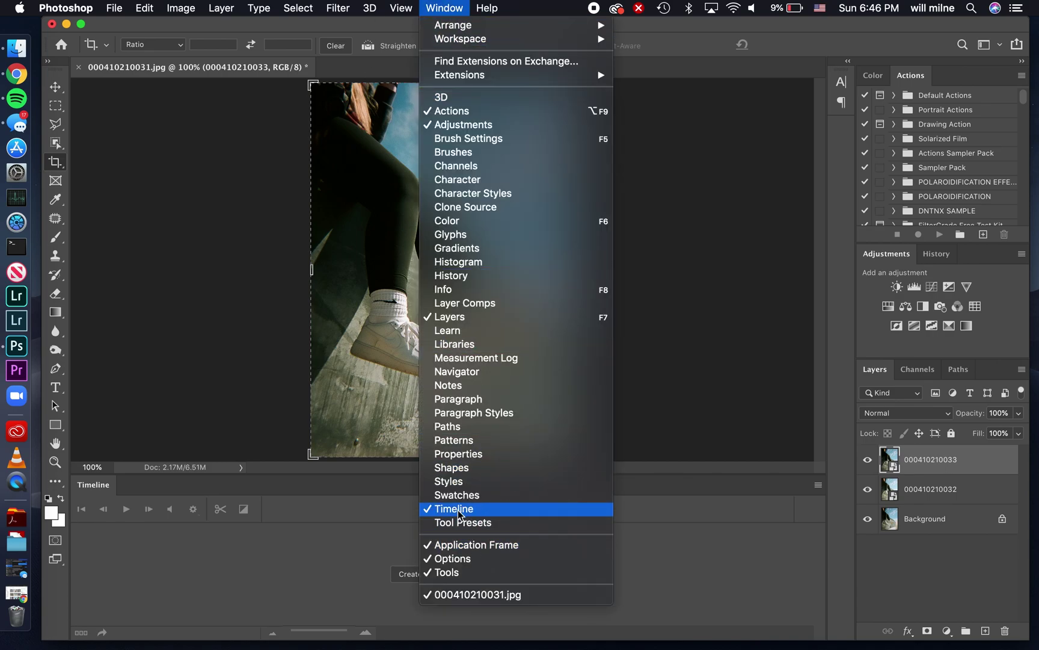
left_click(423, 576)
left_click(425, 577)
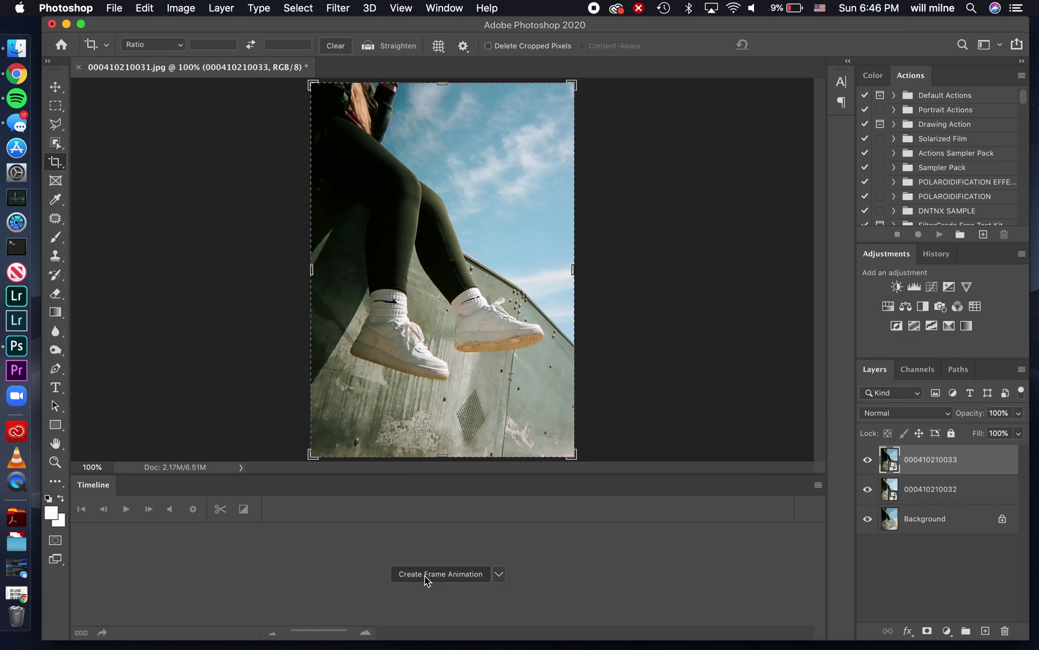
left_click(818, 559)
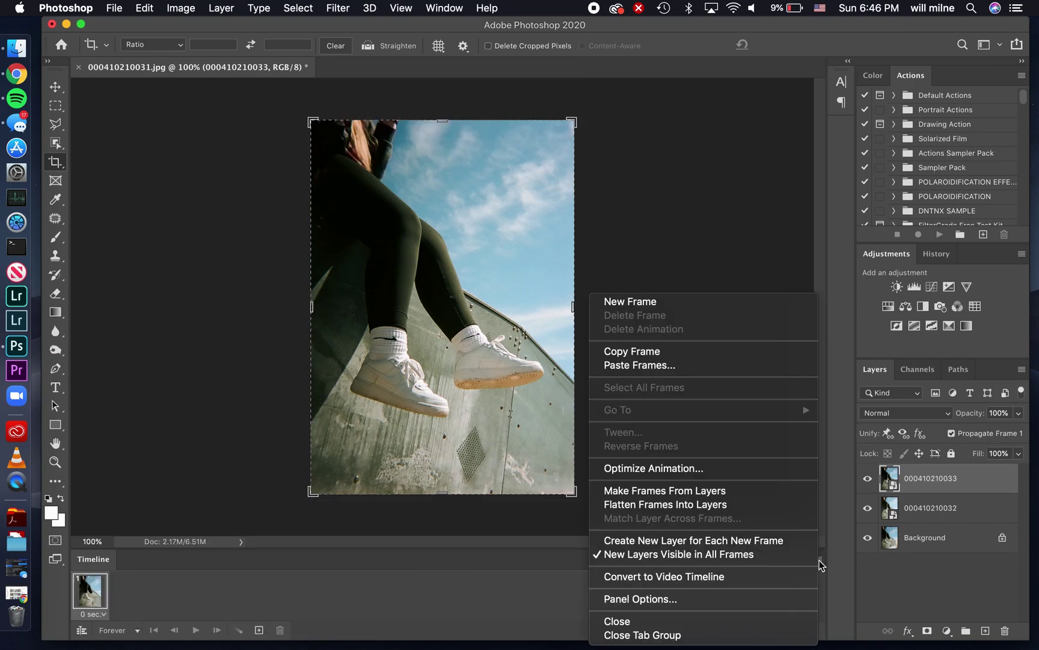
left_click(781, 502)
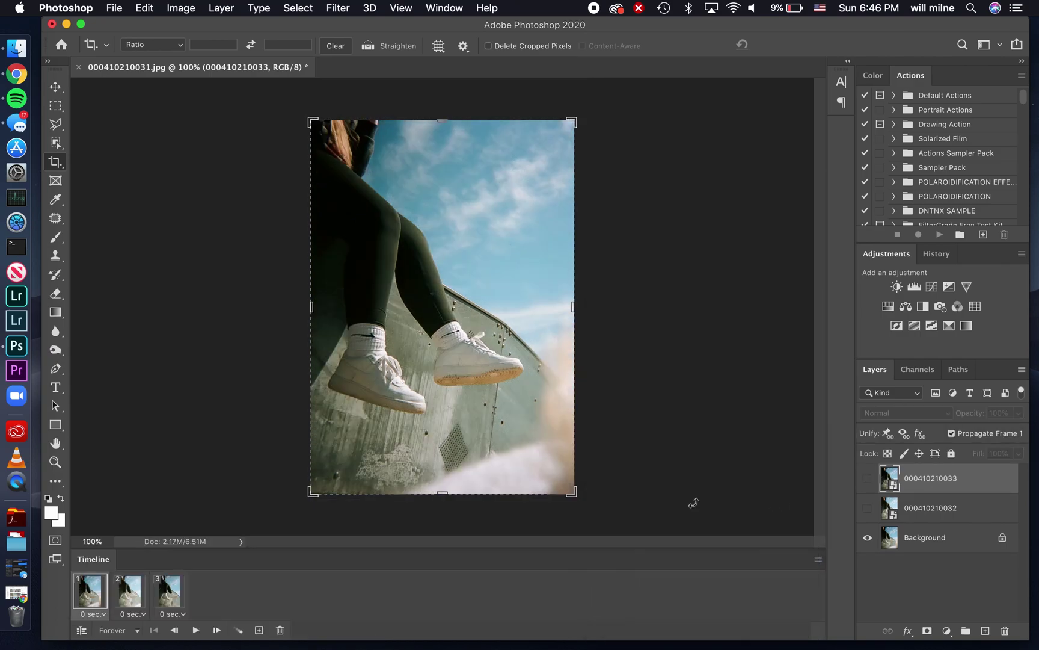
left_click(258, 630)
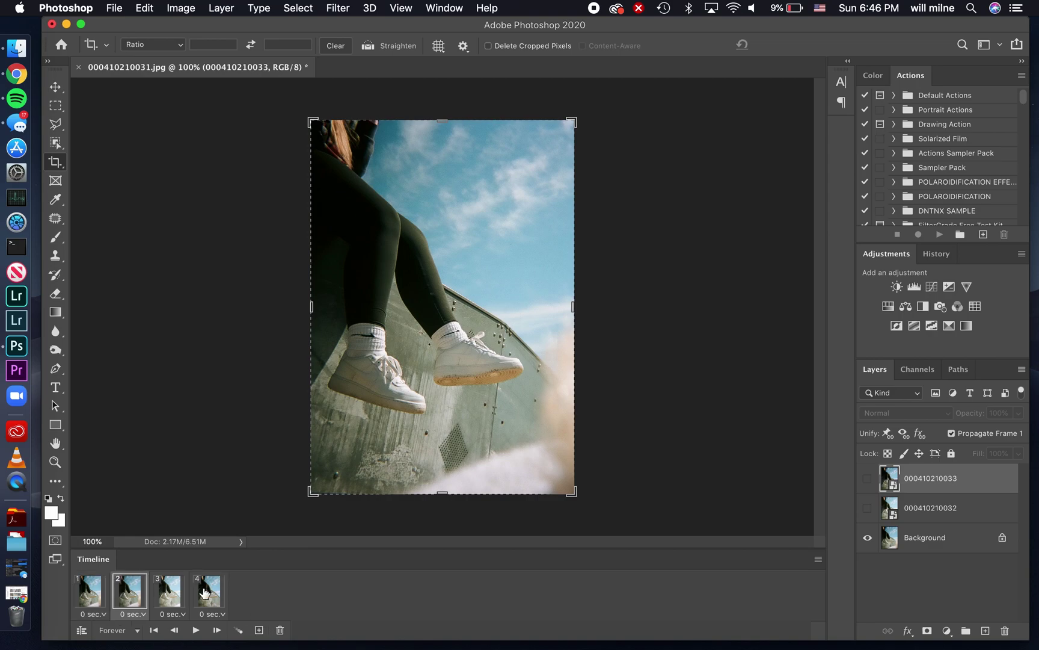
left_click(207, 596)
left_click(866, 479)
left_click(866, 508)
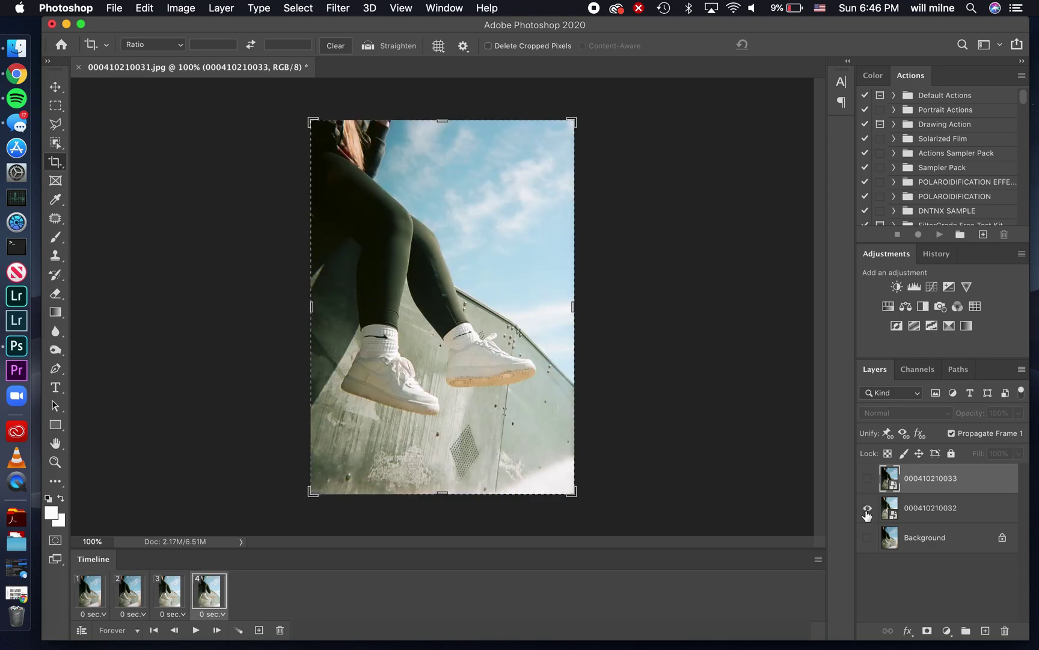
Step: Set the delay of all four frames to 0.2 seconds, and play and stop the animation to preview it
left_click(91, 594, "shift")
left_click(102, 613)
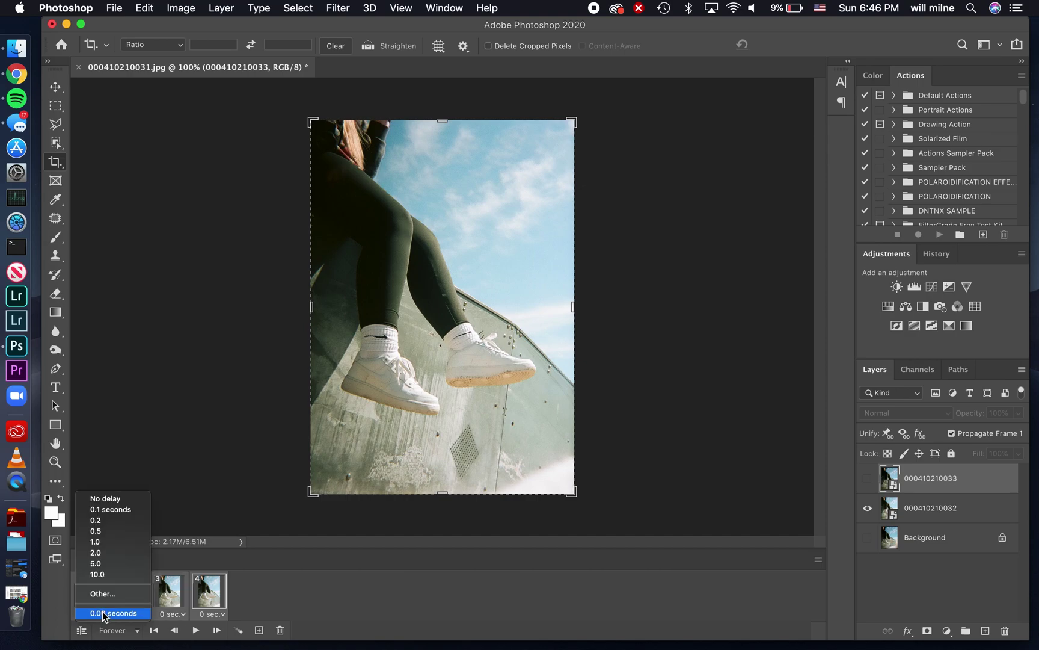
left_click(107, 524)
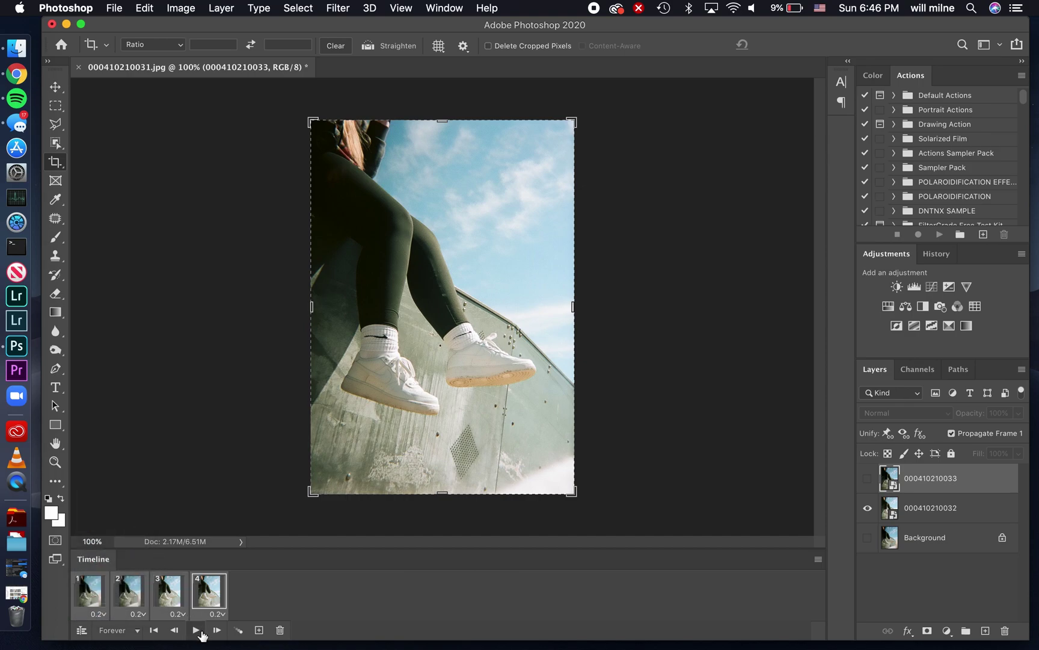
left_click(197, 631)
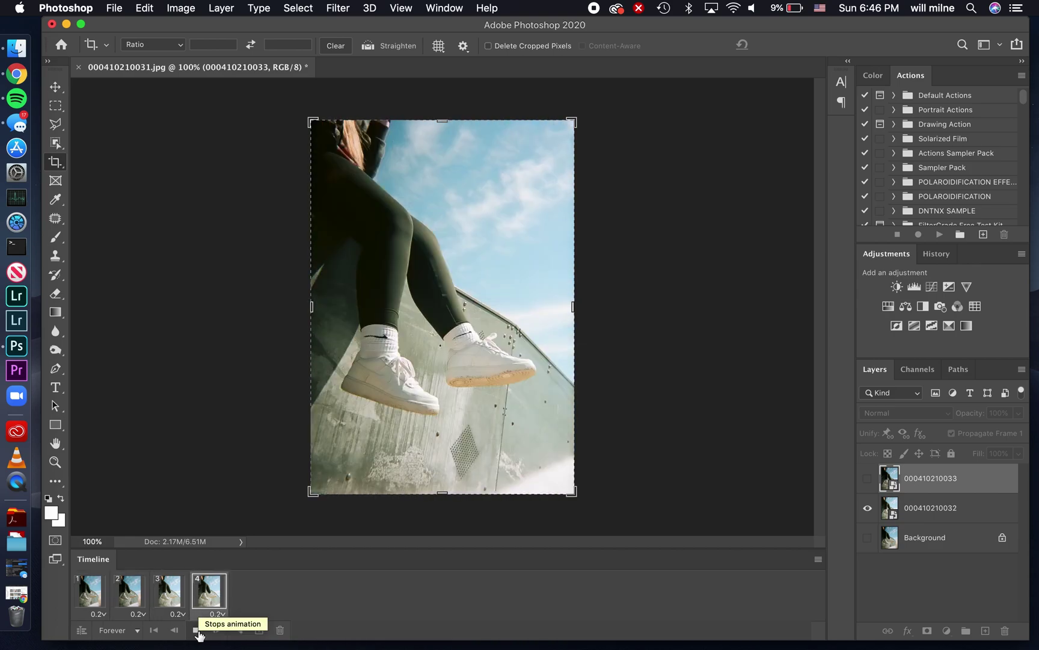
left_click(199, 632)
left_click(99, 601)
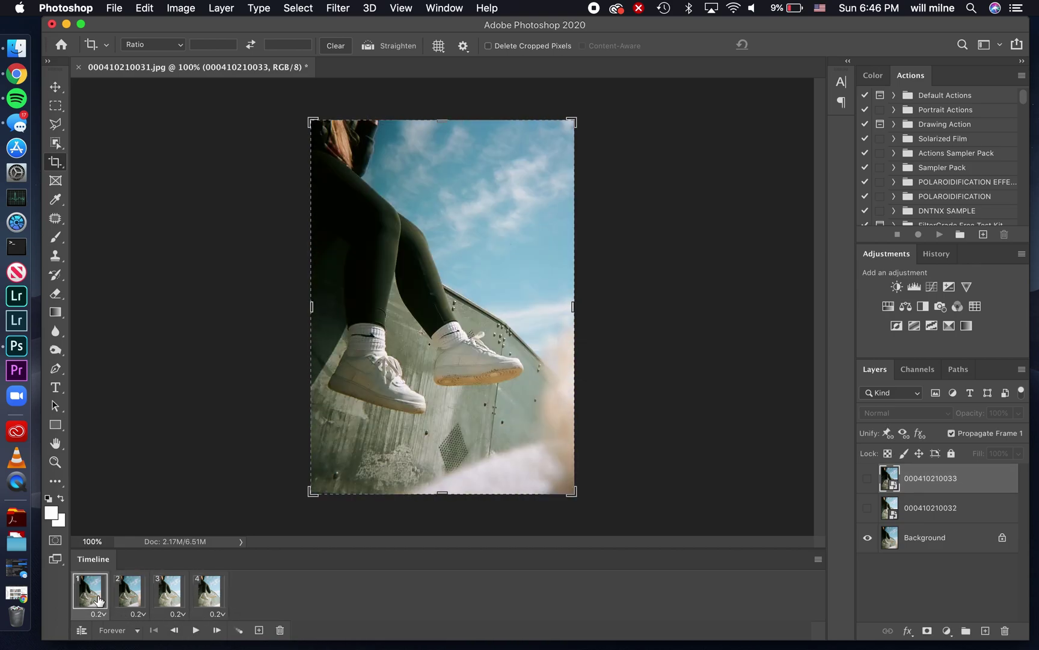
left_click(136, 595)
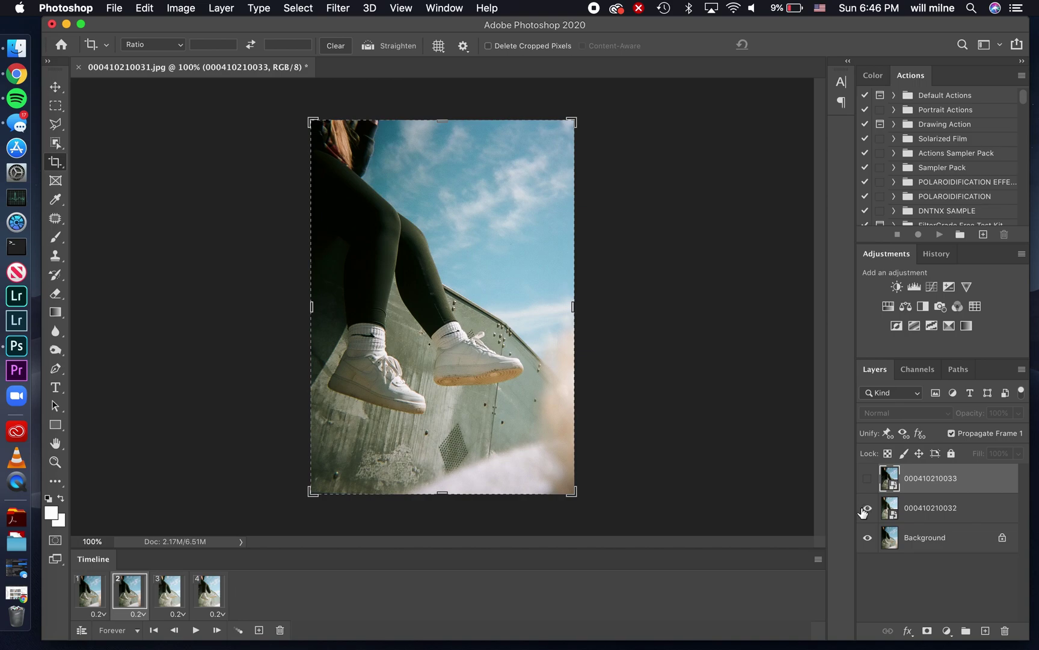
left_click(866, 508)
left_click(169, 601)
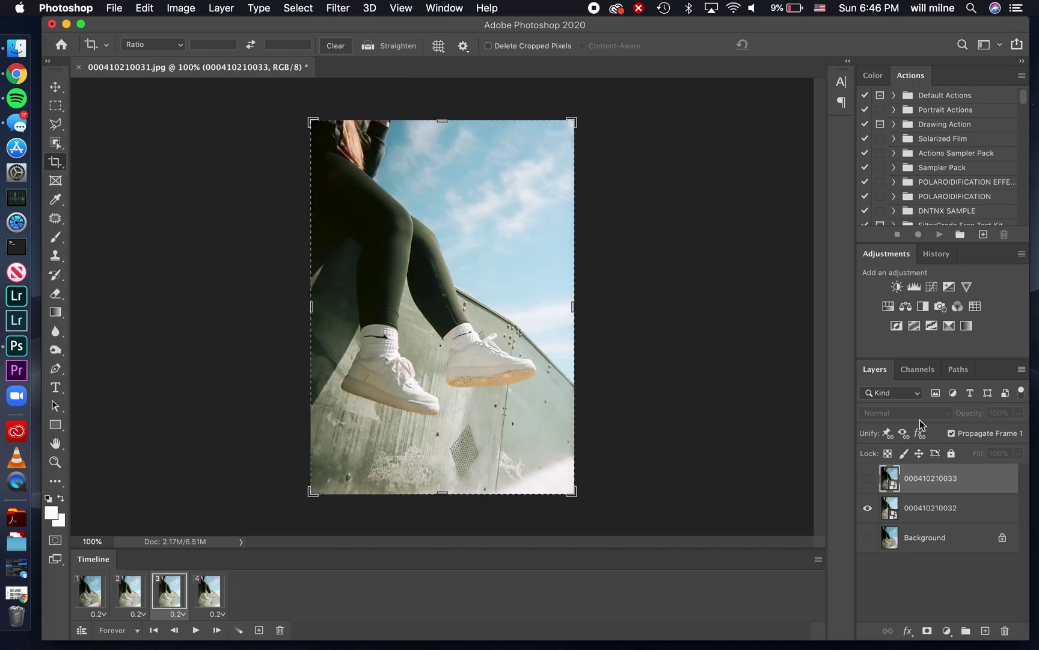
left_click(867, 478)
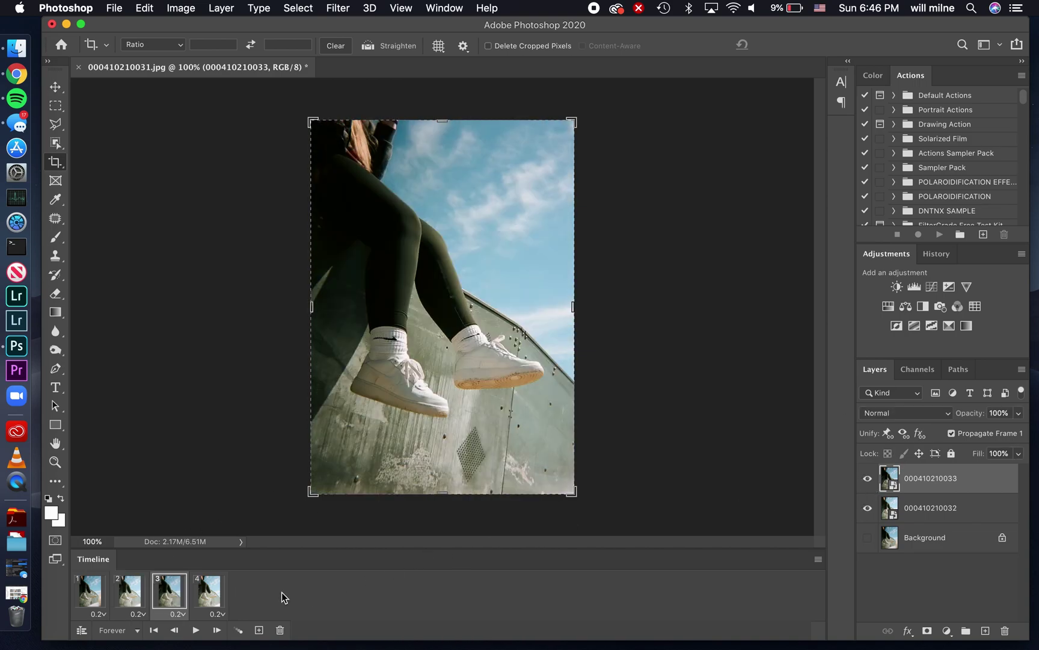
Step: Check each of the four frames in turn, play and stop the animation, and dismiss the low battery notification
left_click(211, 594)
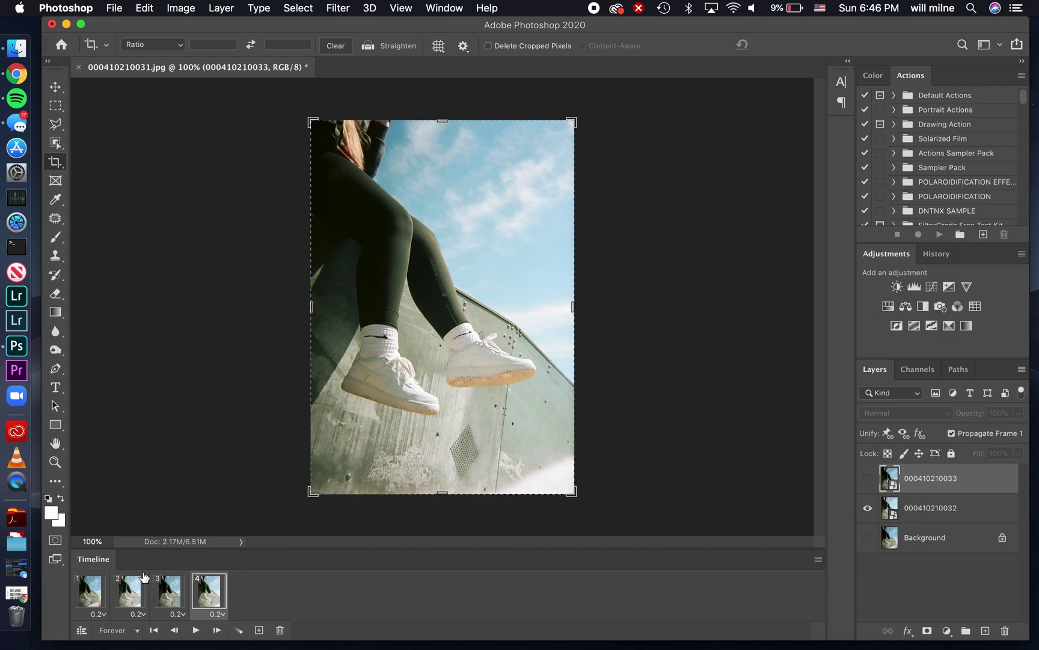
left_click(81, 604)
left_click(118, 600)
left_click(158, 594)
left_click(220, 588)
left_click(81, 598)
left_click(195, 630)
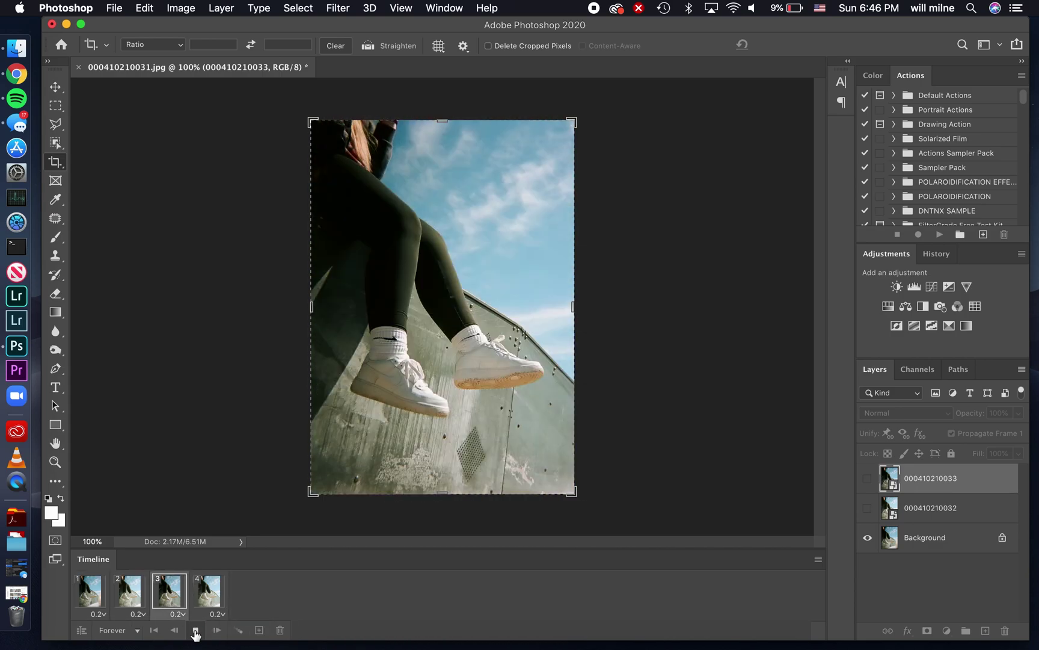
left_click(195, 630)
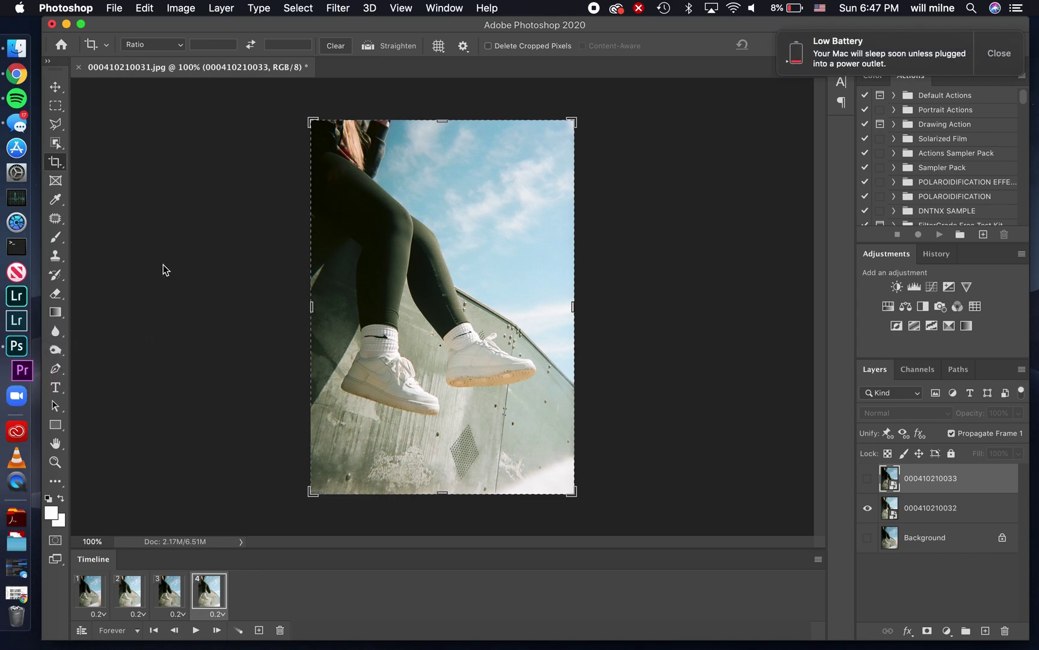
left_click(1003, 58)
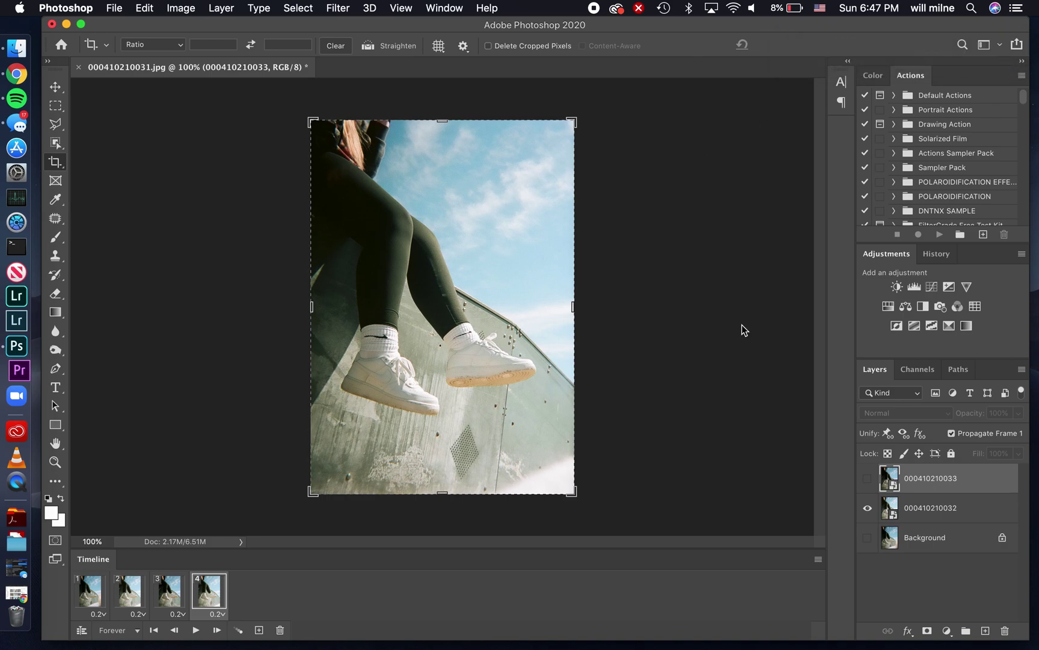
Step: Render the animation to the Desktop as an H.264 video named "wigglegram example"
left_click(114, 7)
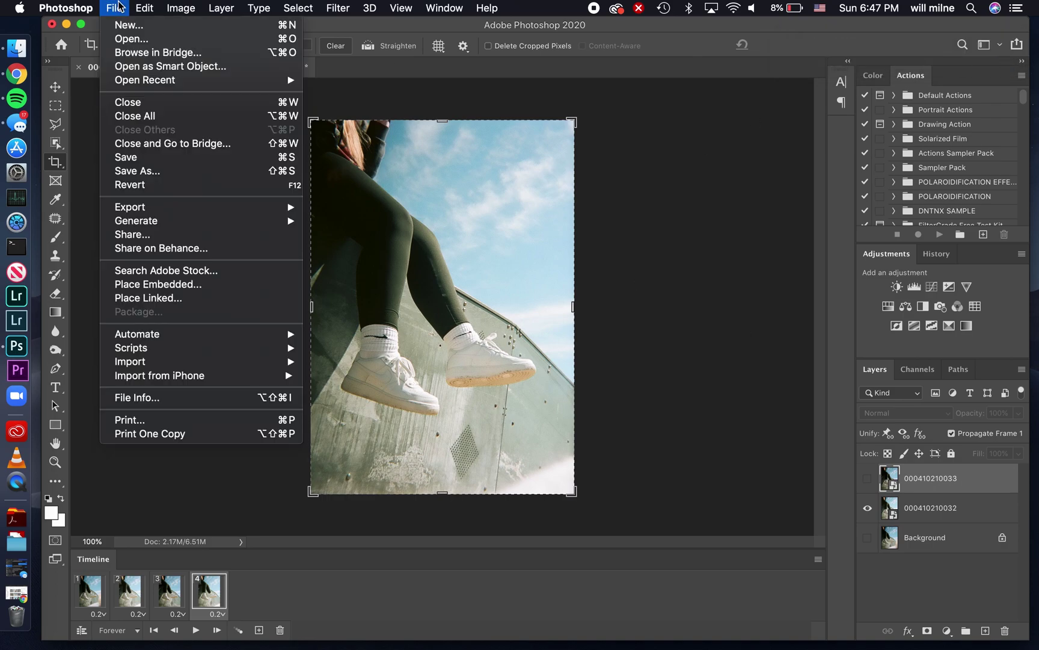
mouse_move(175, 207)
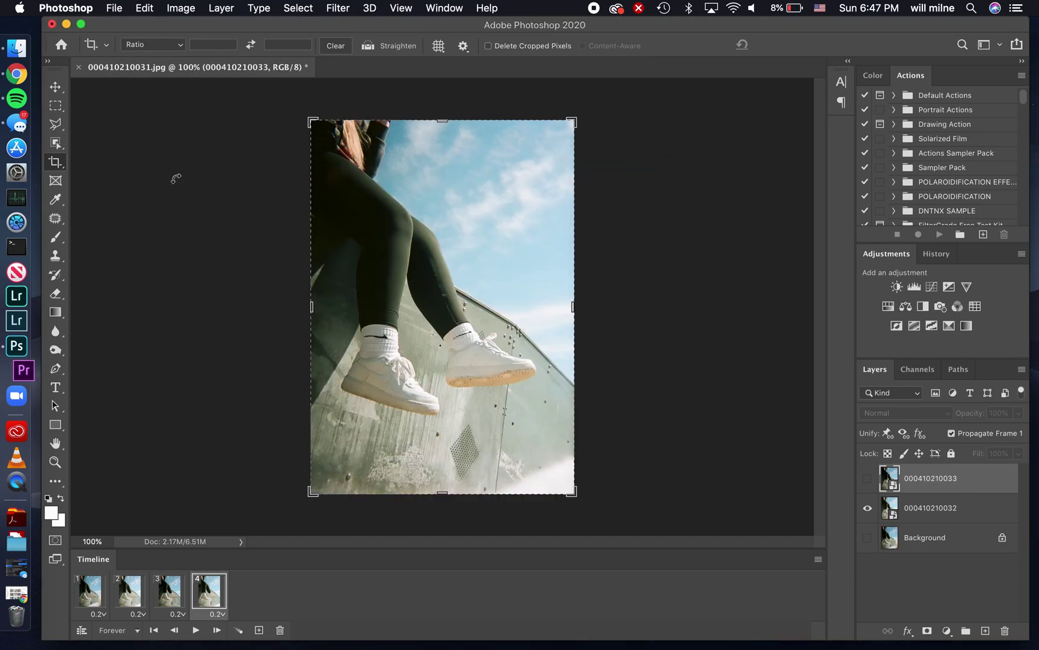
left_click(114, 7)
mouse_move(168, 216)
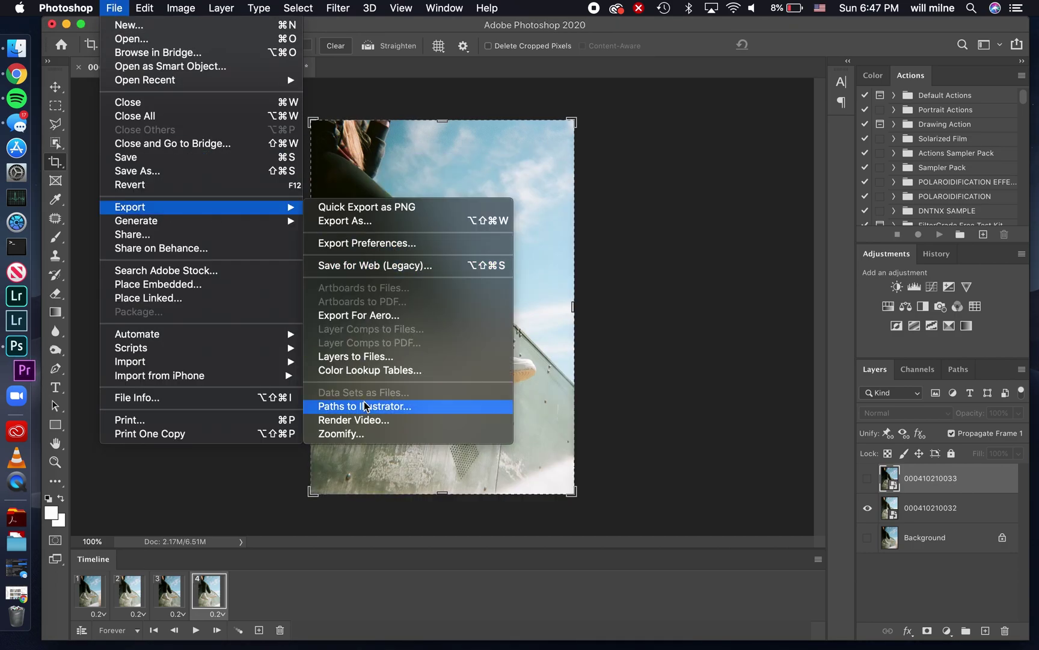
left_click(360, 420)
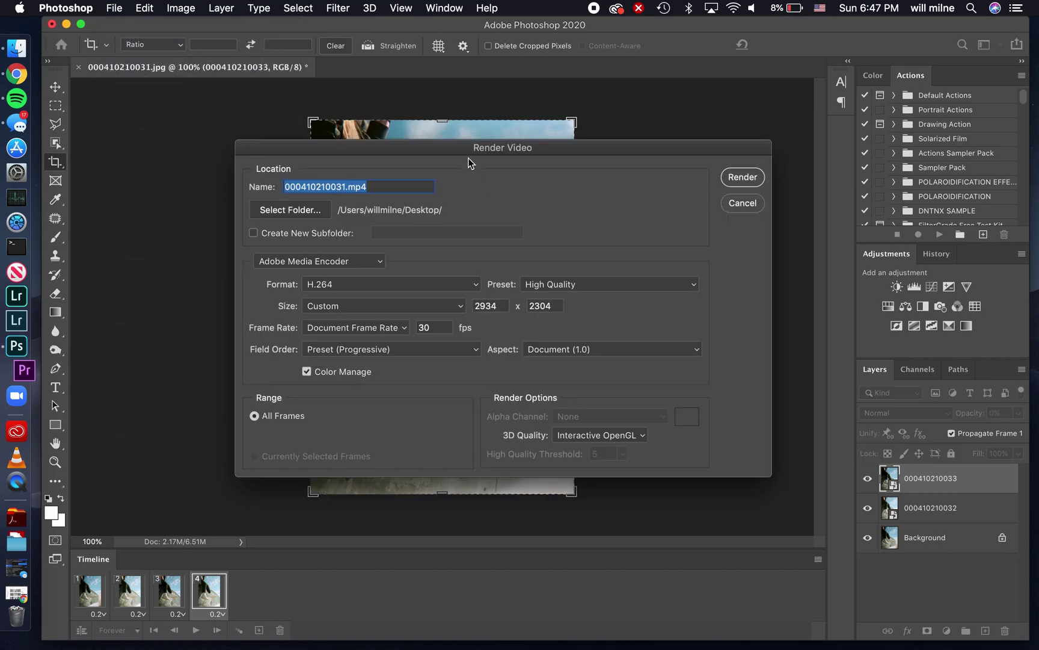
type("wigglegram example")
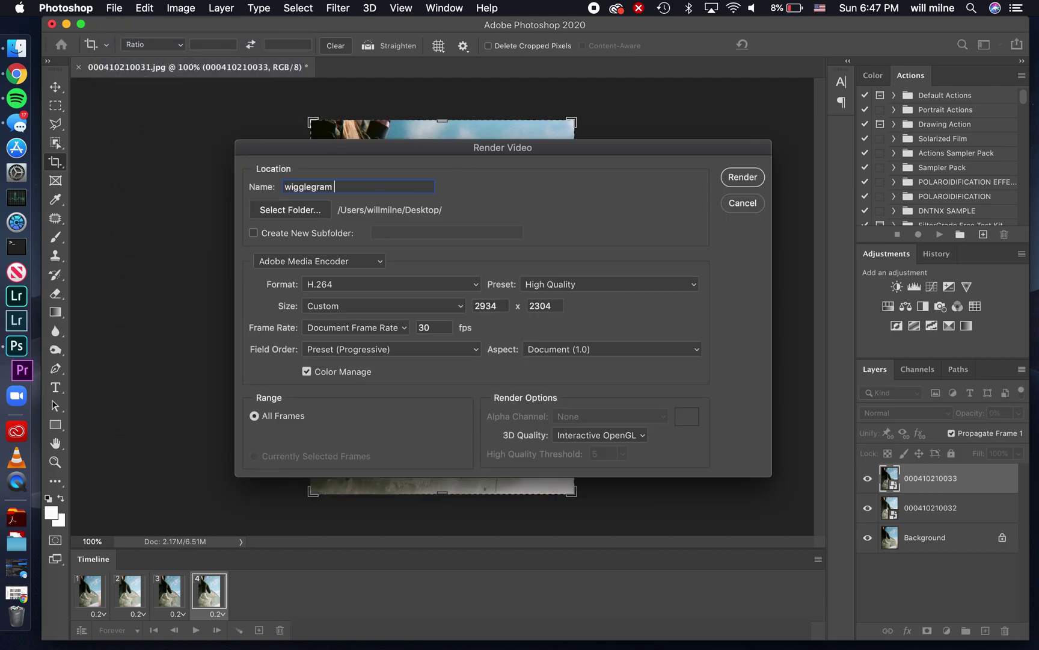
left_click(739, 182)
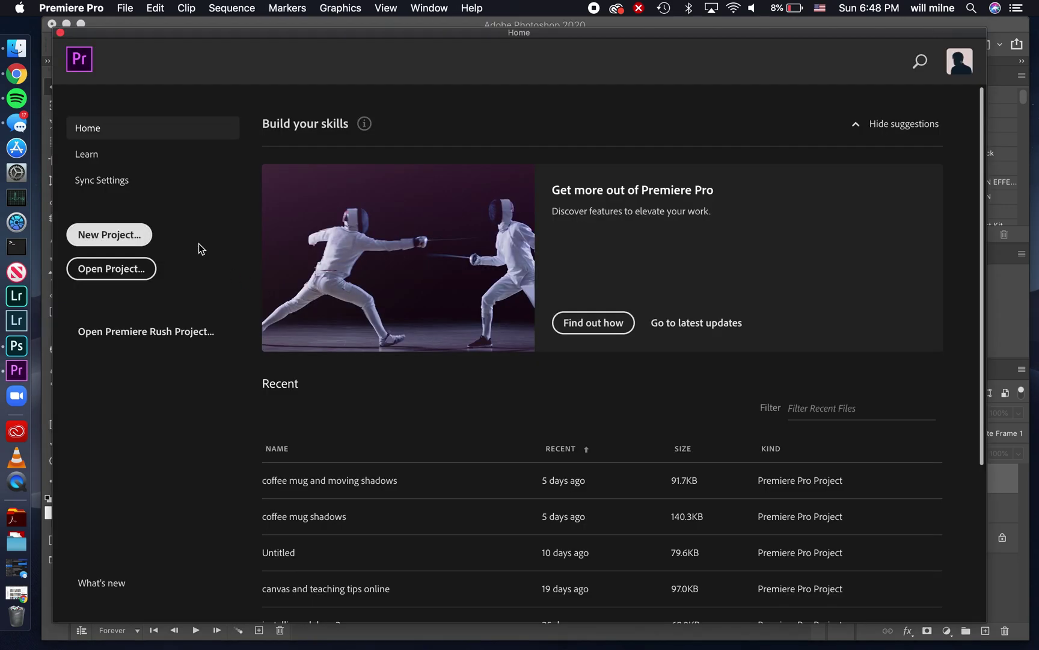
Step: Create a new Premiere Pro project named "wigglegram" with the default settings
type("wigglegram")
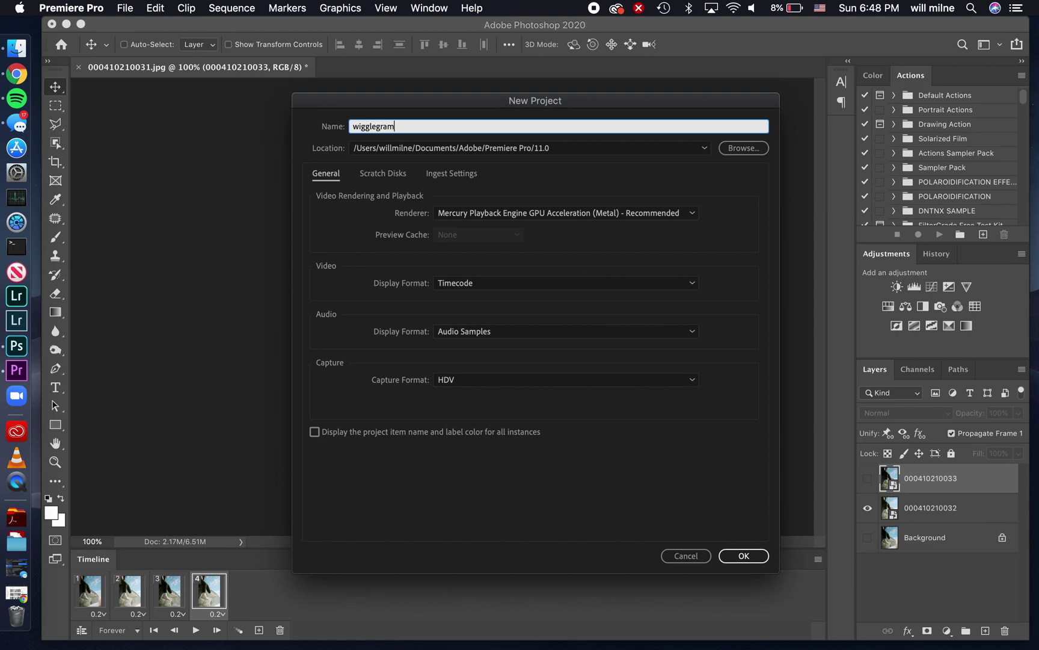
key("Return")
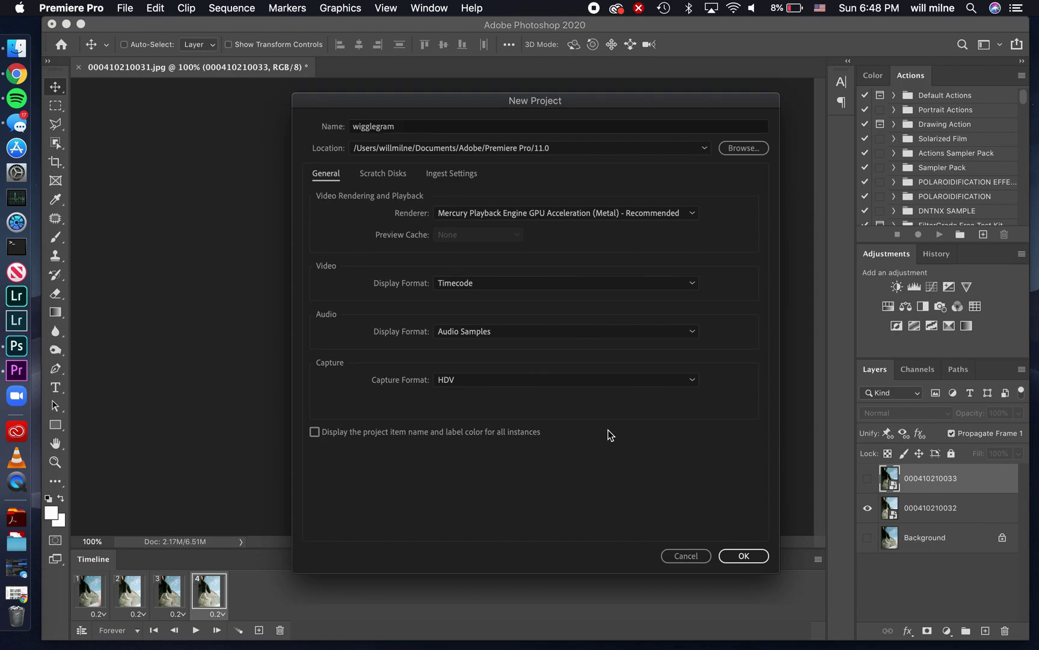
left_click(746, 553)
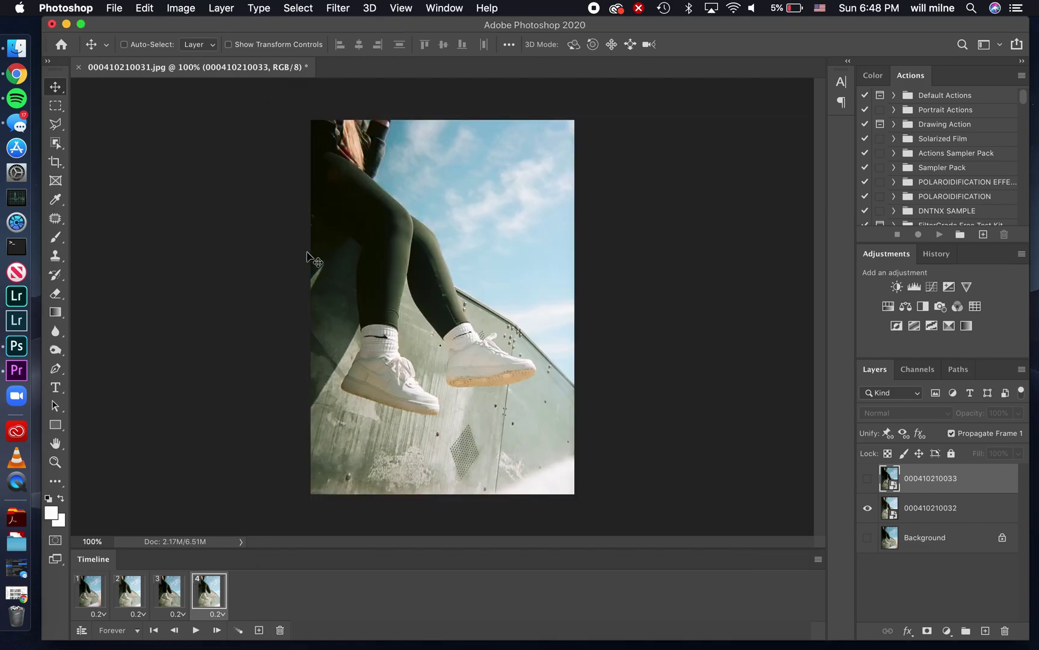
left_click(17, 369)
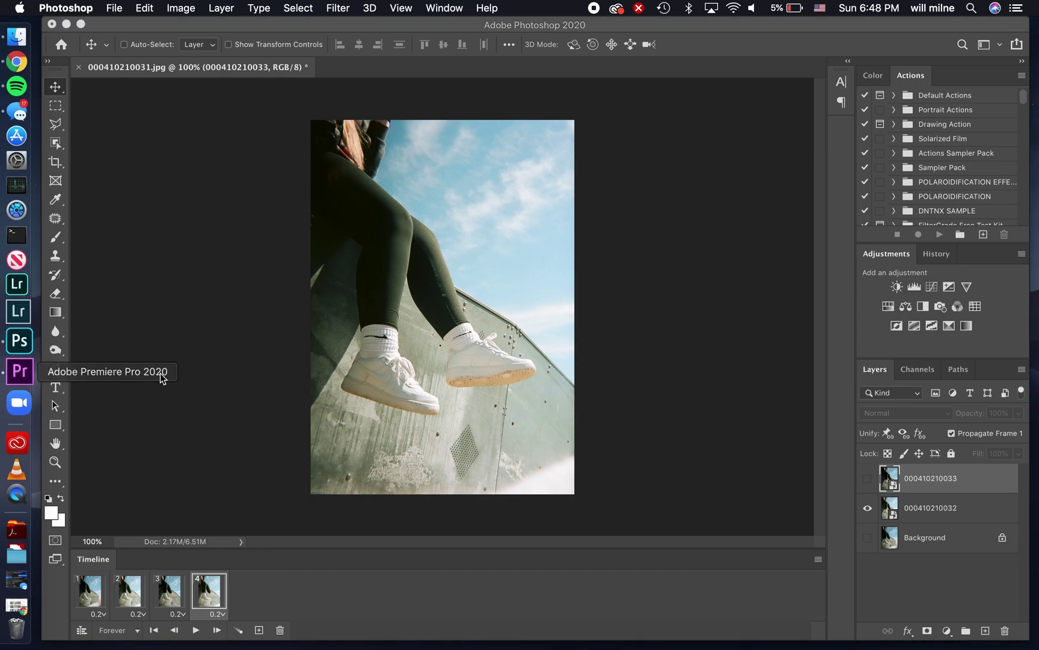
Step: Return to Photoshop, set the Save for Web (Legacy) format to GIF, and cancel the export
left_click(131, 24)
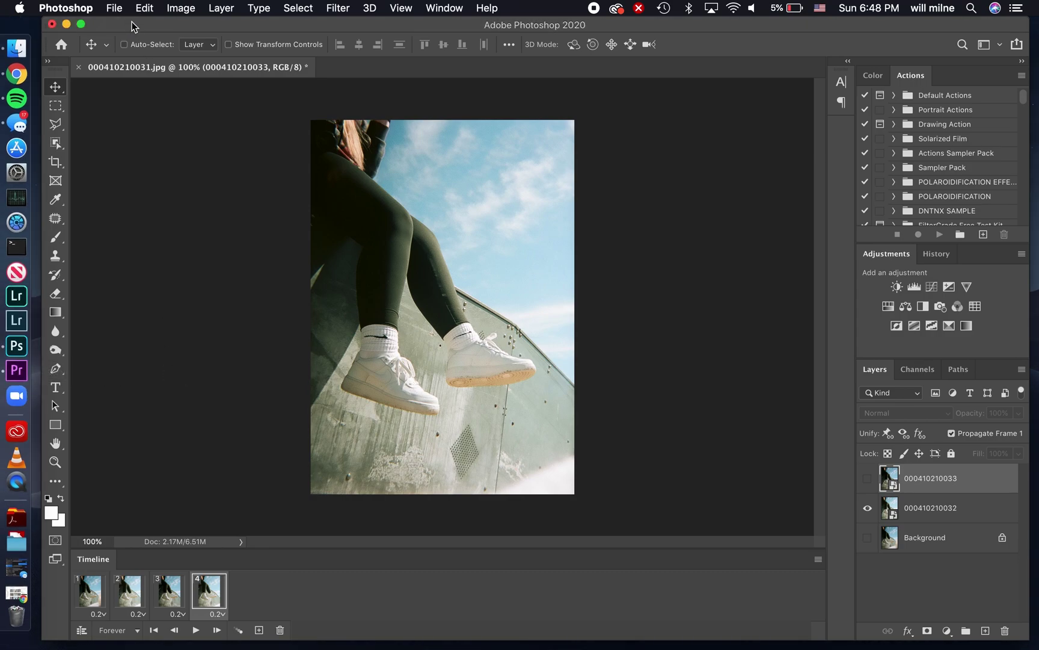
left_click(112, 8)
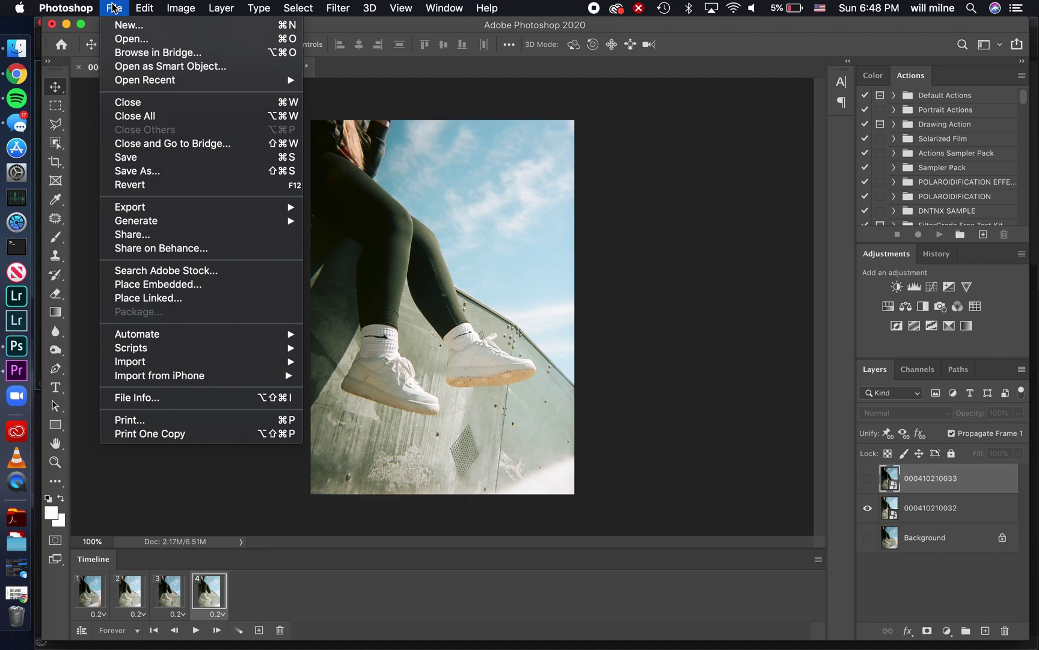
mouse_move(187, 209)
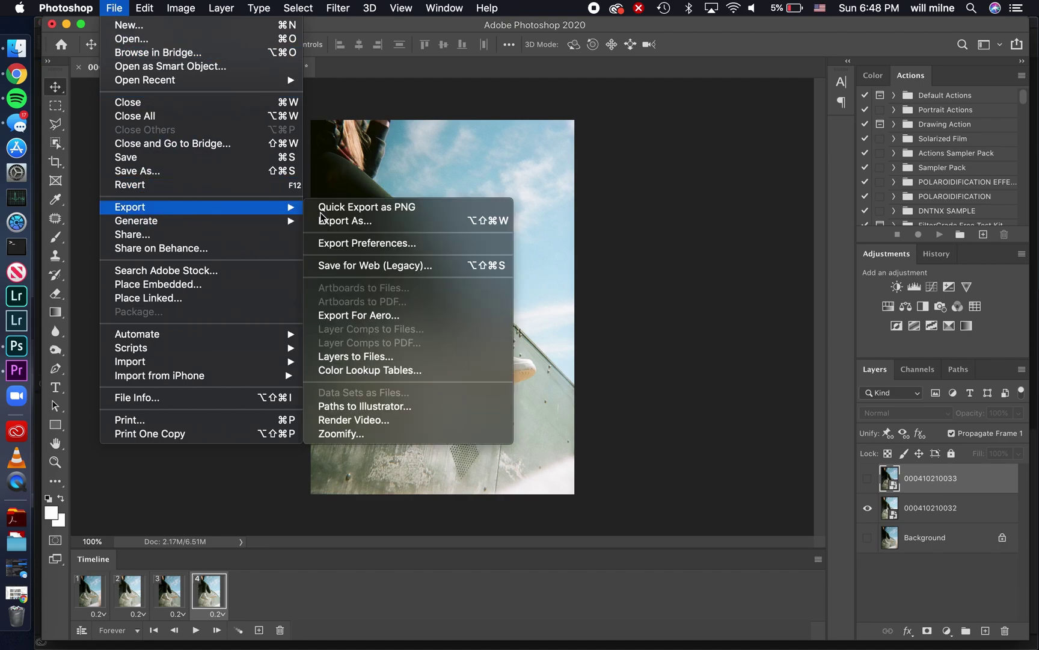
left_click(401, 272)
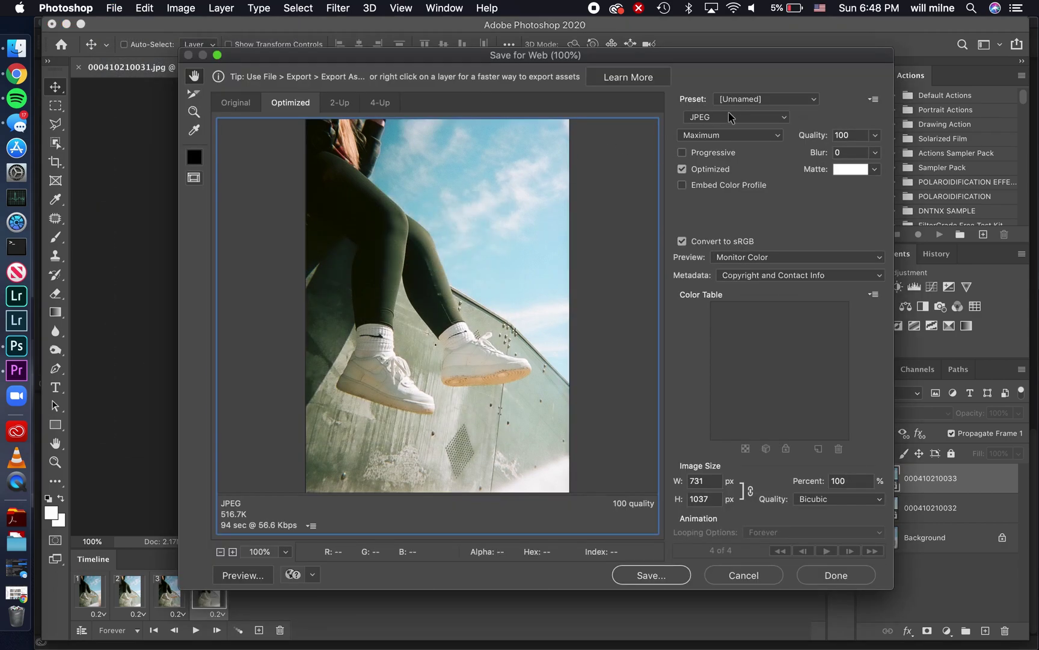
left_click(738, 117)
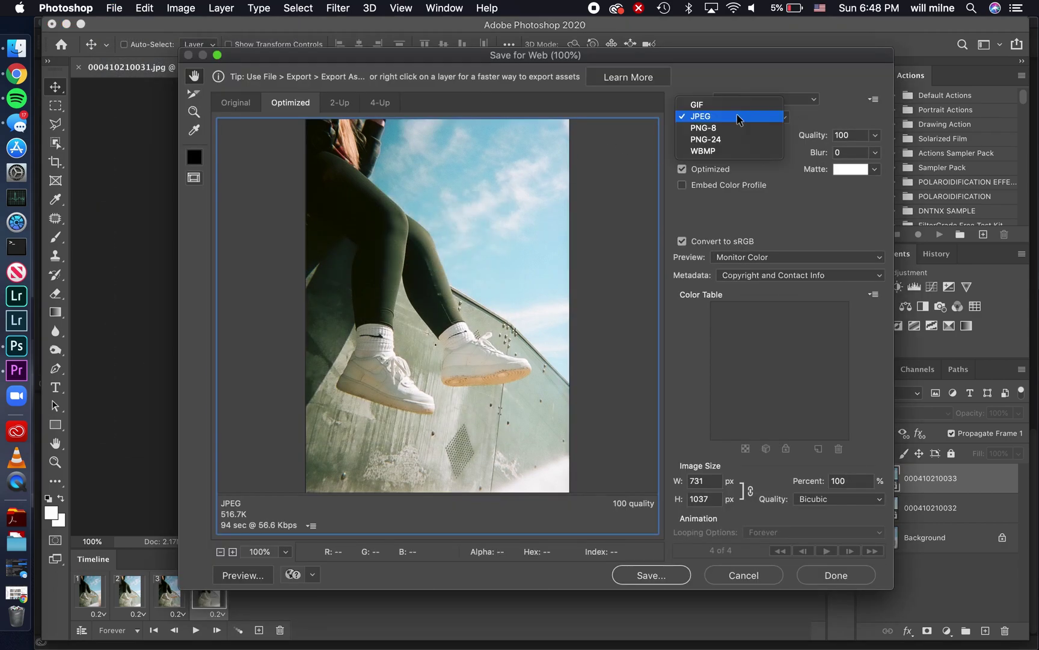
left_click(731, 105)
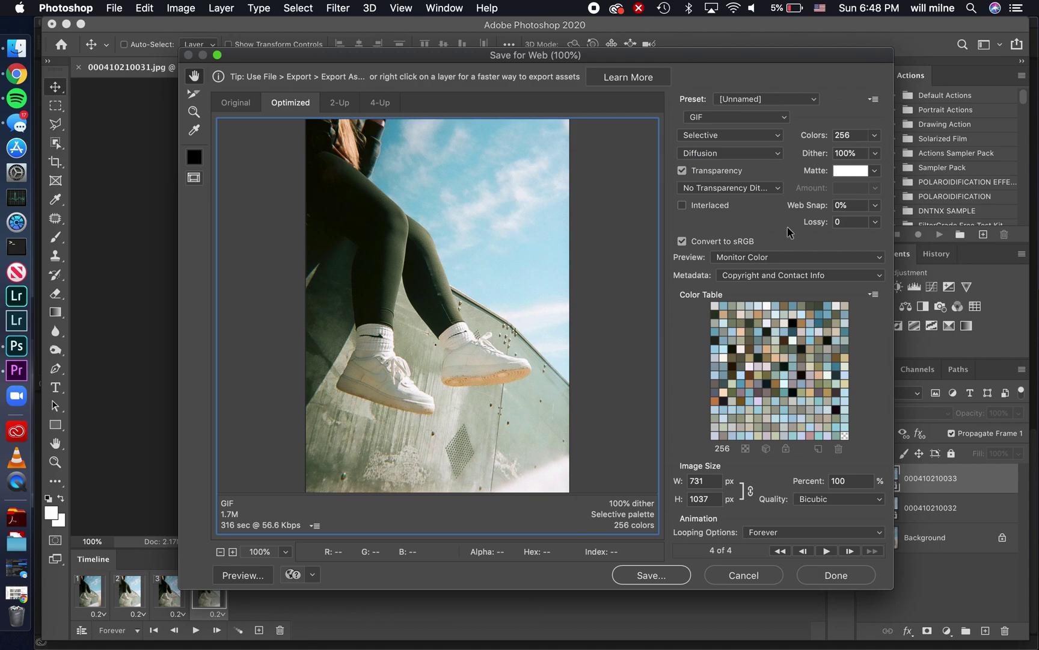
left_click(681, 578)
left_click(775, 541)
left_click(735, 574)
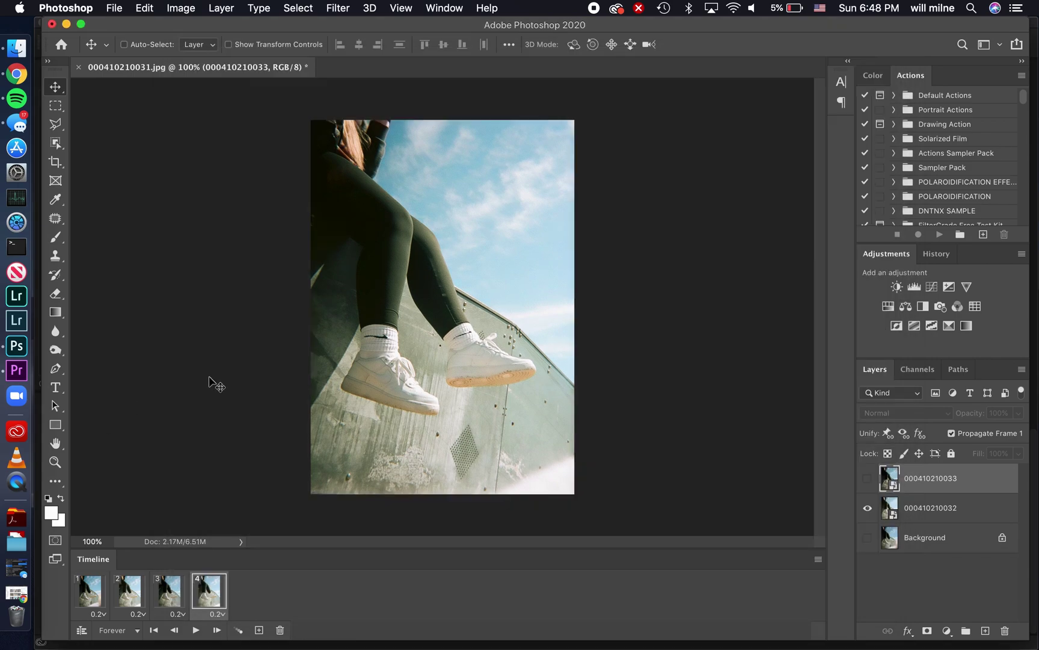
Step: Switch to Premiere Pro and add wigglegram example.mp4 from the Desktop to the empty timeline as a new sequence
left_click(25, 369)
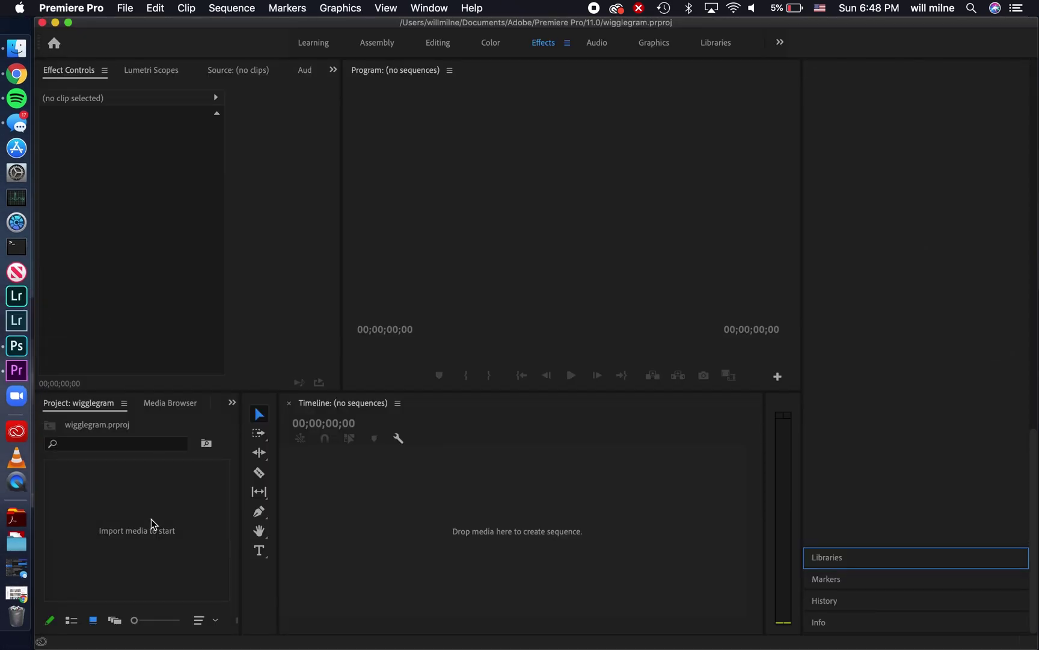
left_click(17, 47)
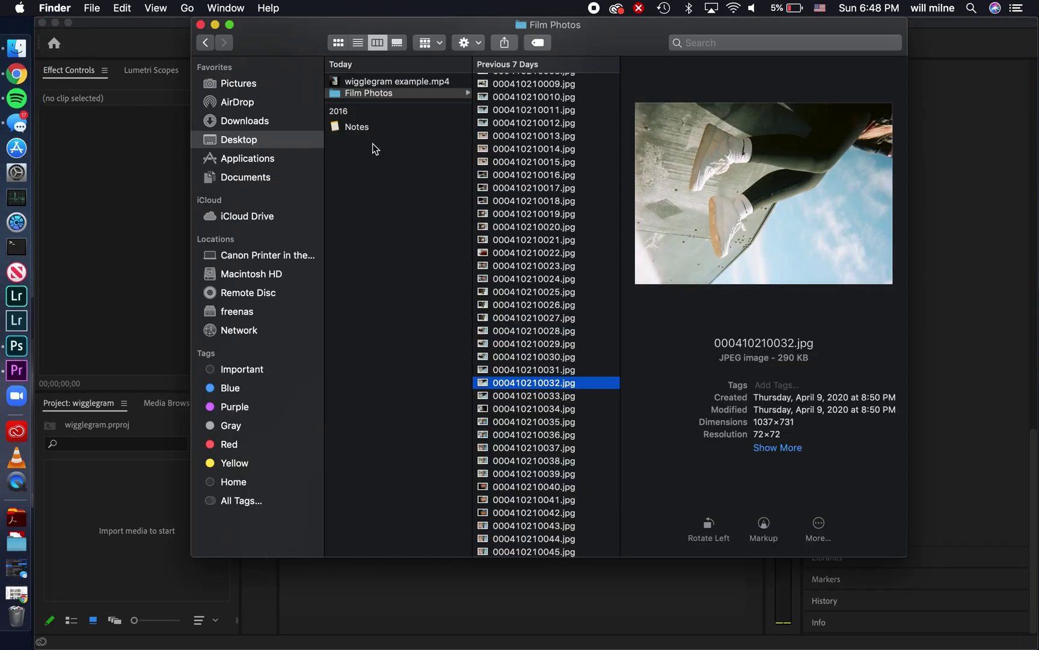
left_click(388, 103)
left_click_drag(385, 83, 454, 546)
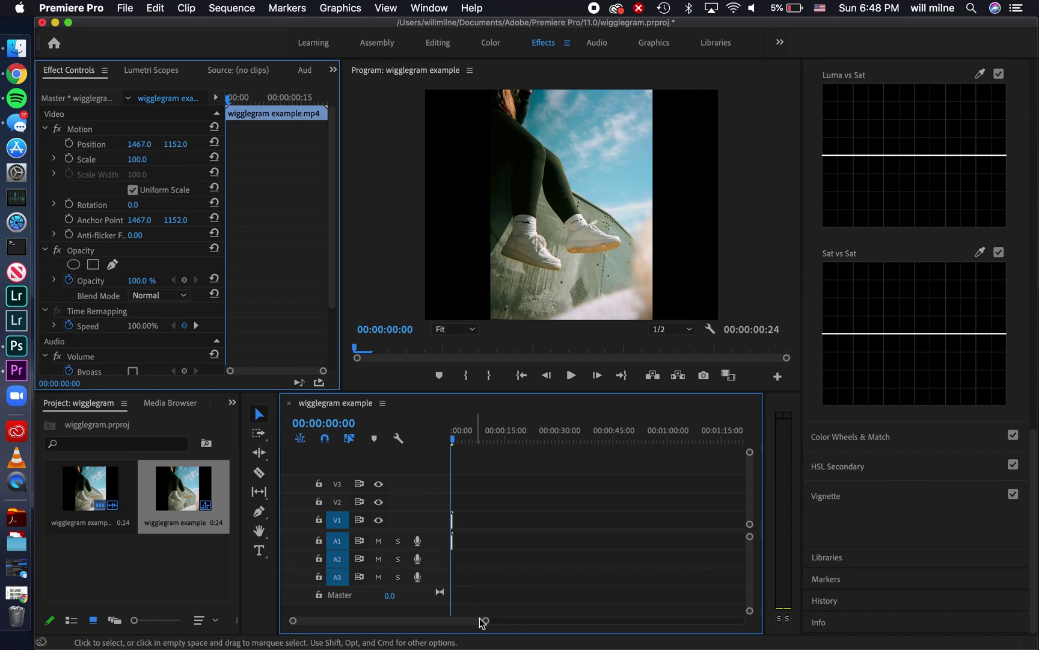
Step: Duplicate the wigglegram clip into four back-to-back copies on track V1, and undo the shift away from the sequence start
left_click_drag(470, 625, 441, 624)
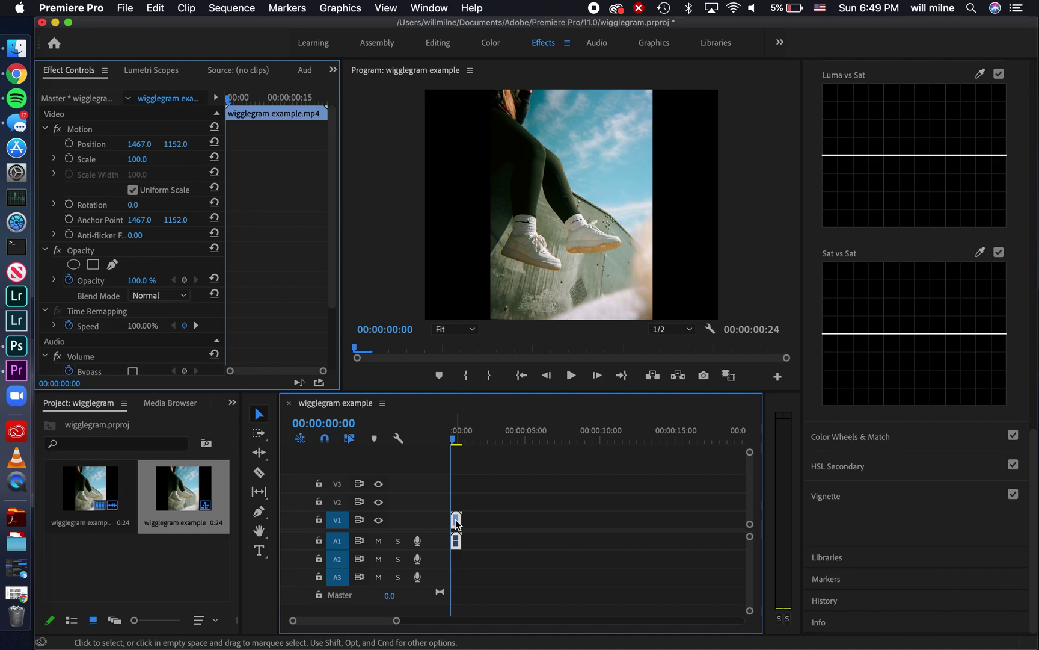
left_click_drag(455, 522, 514, 518)
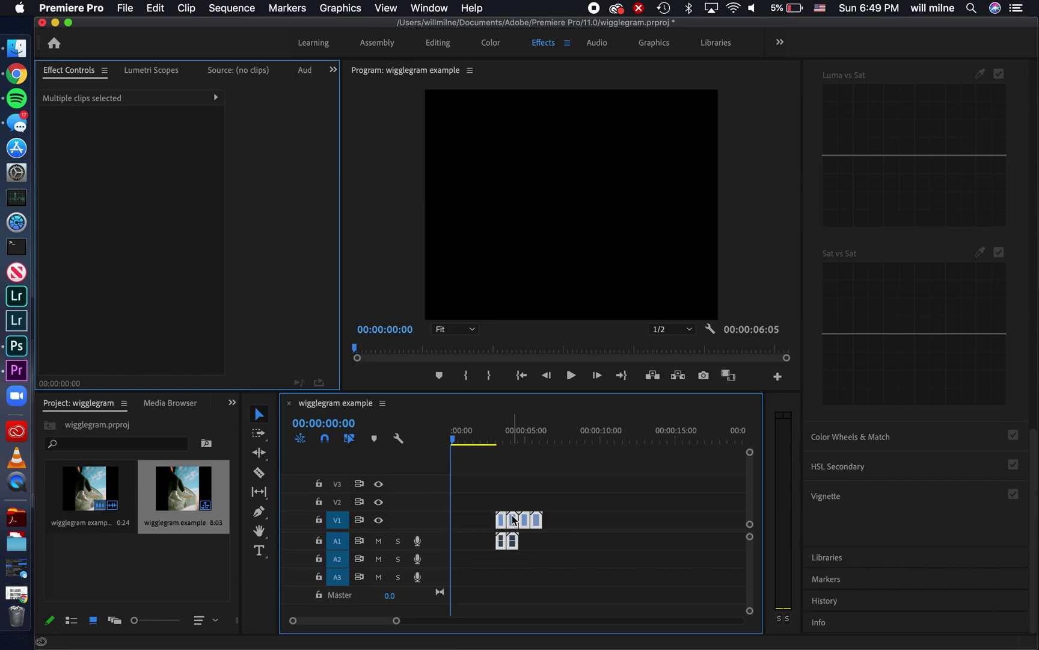
key("super+z")
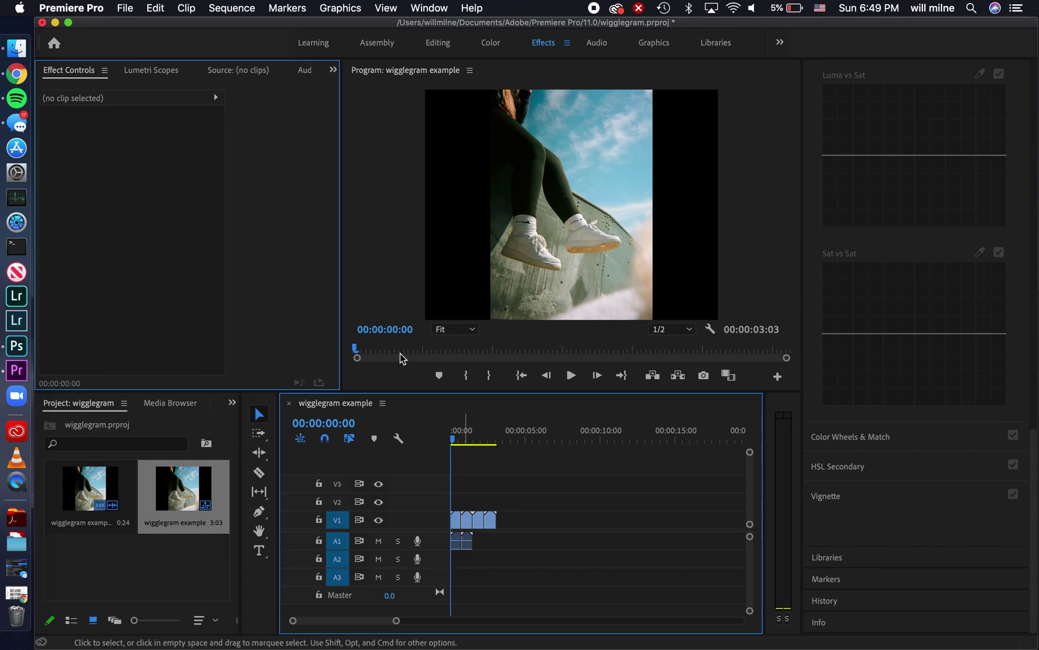
Step: Review the sequence's media export settings, including the output file name and location, and cancel the export
left_click(126, 7)
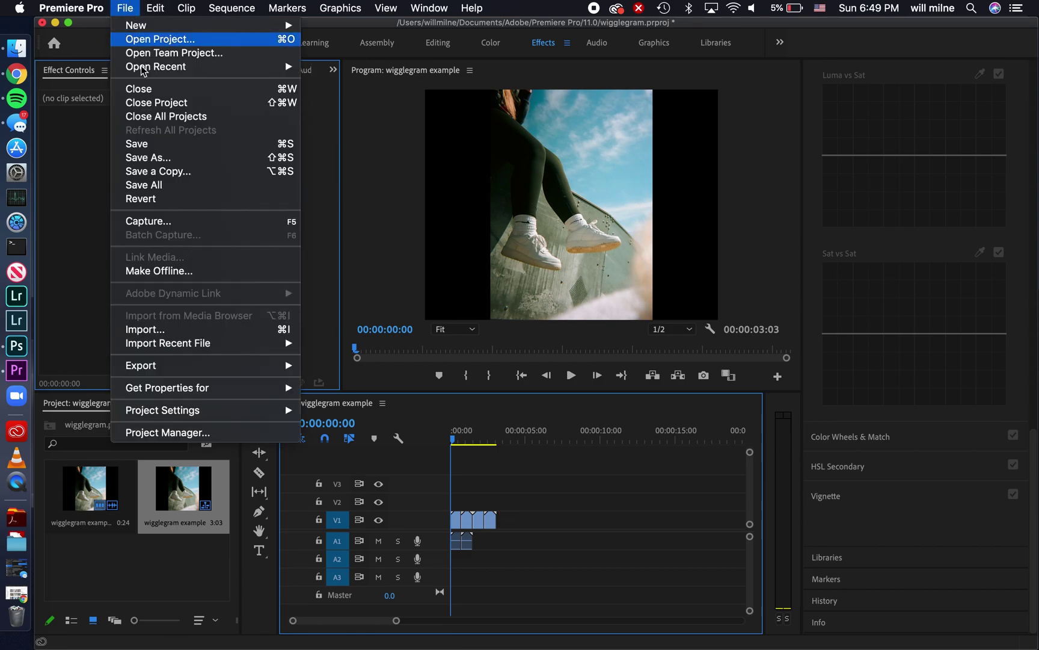
mouse_move(184, 369)
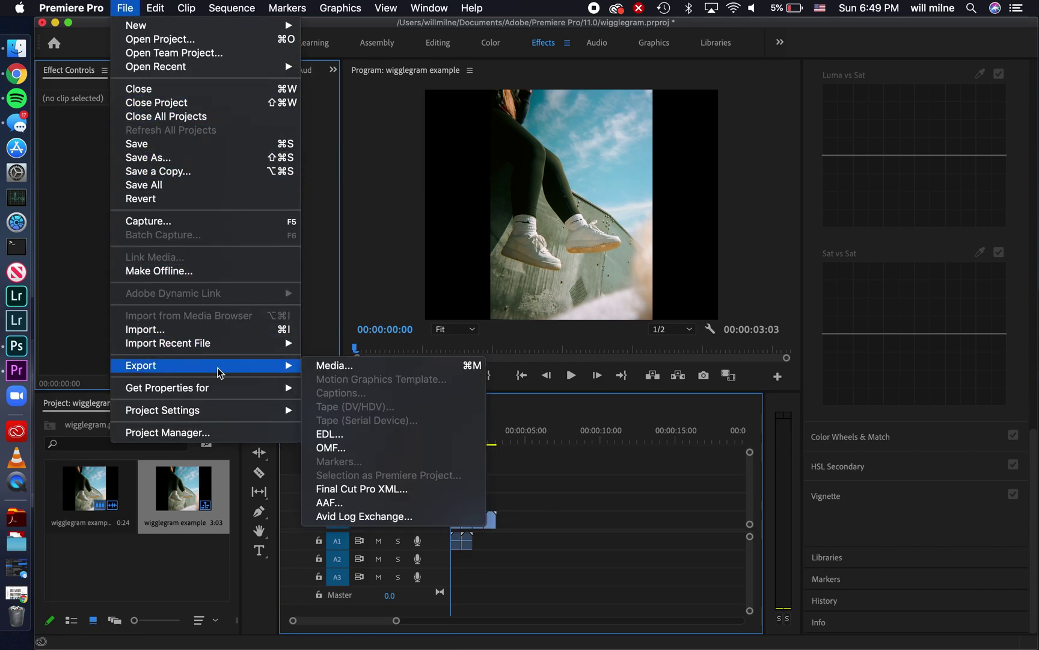
left_click(341, 370)
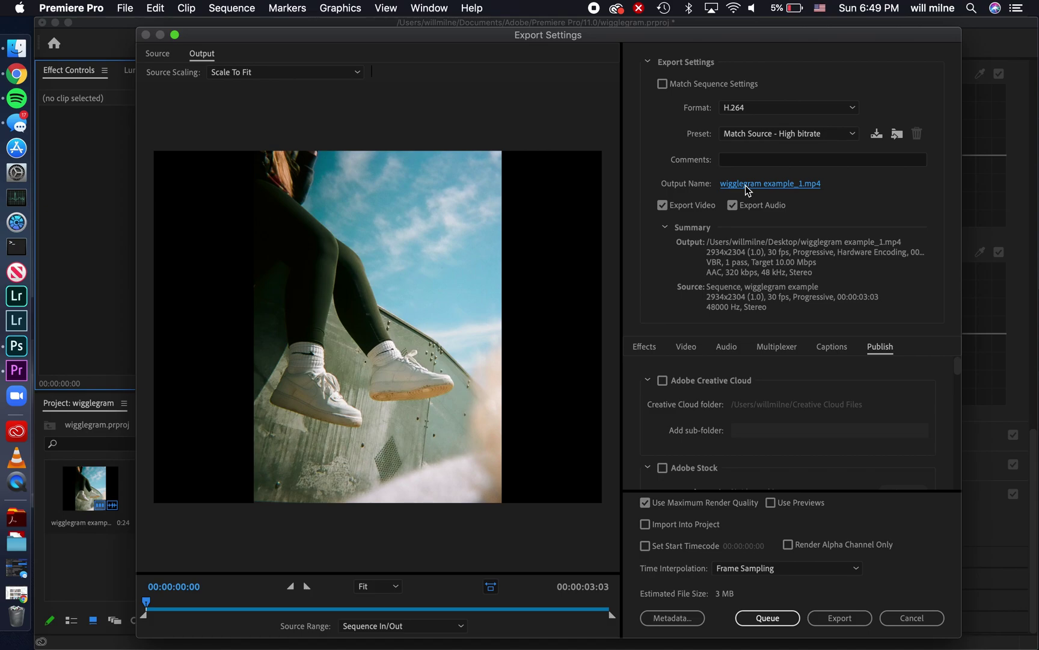
left_click(745, 186)
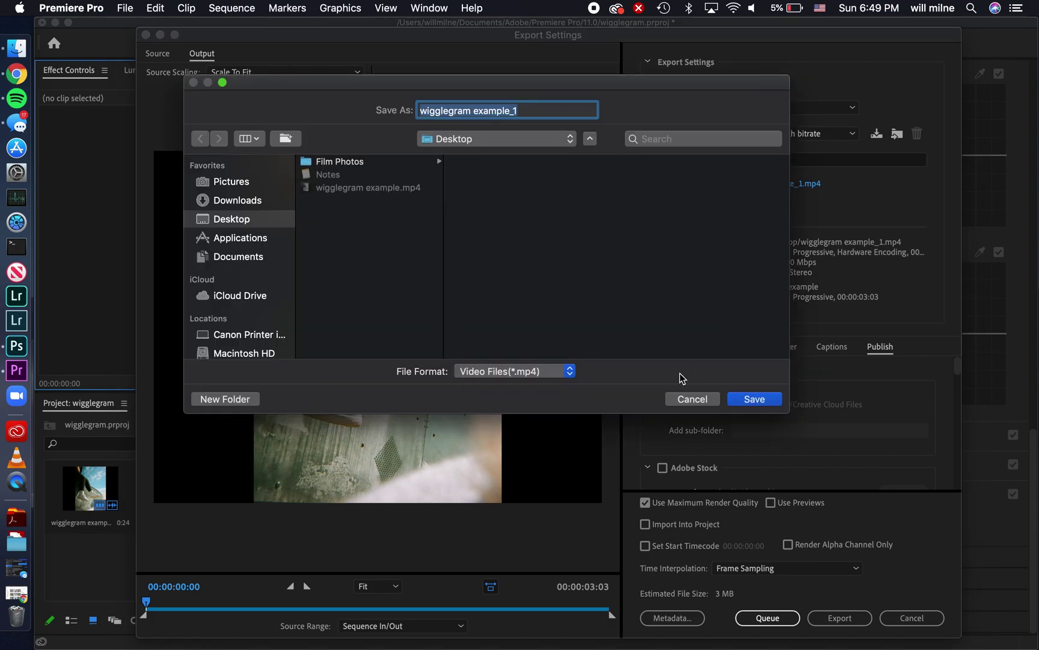
left_click(682, 402)
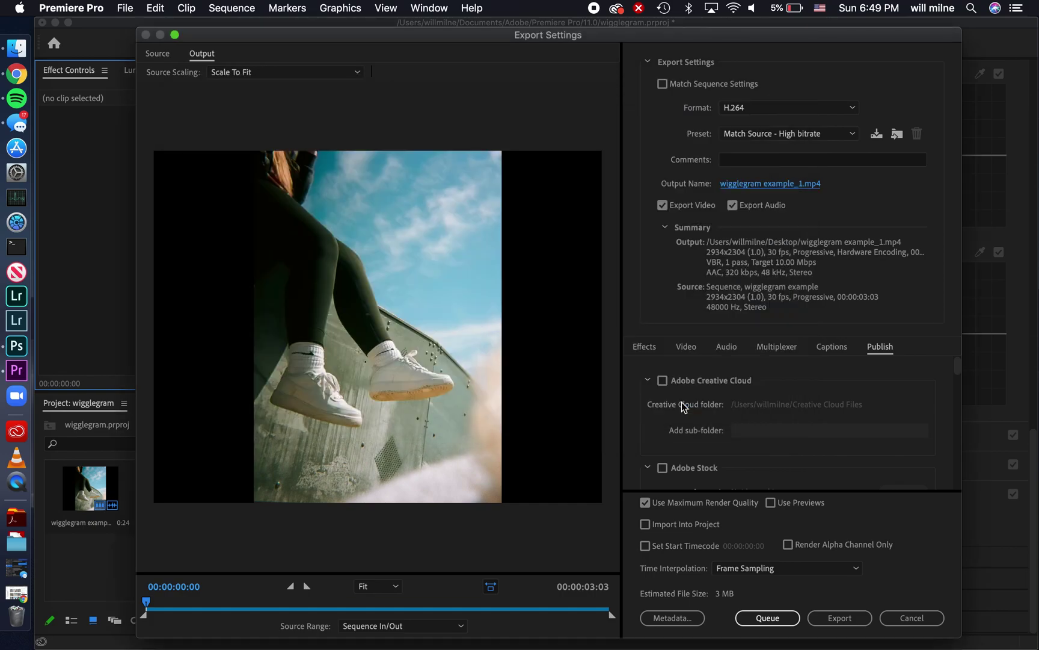
left_click(902, 620)
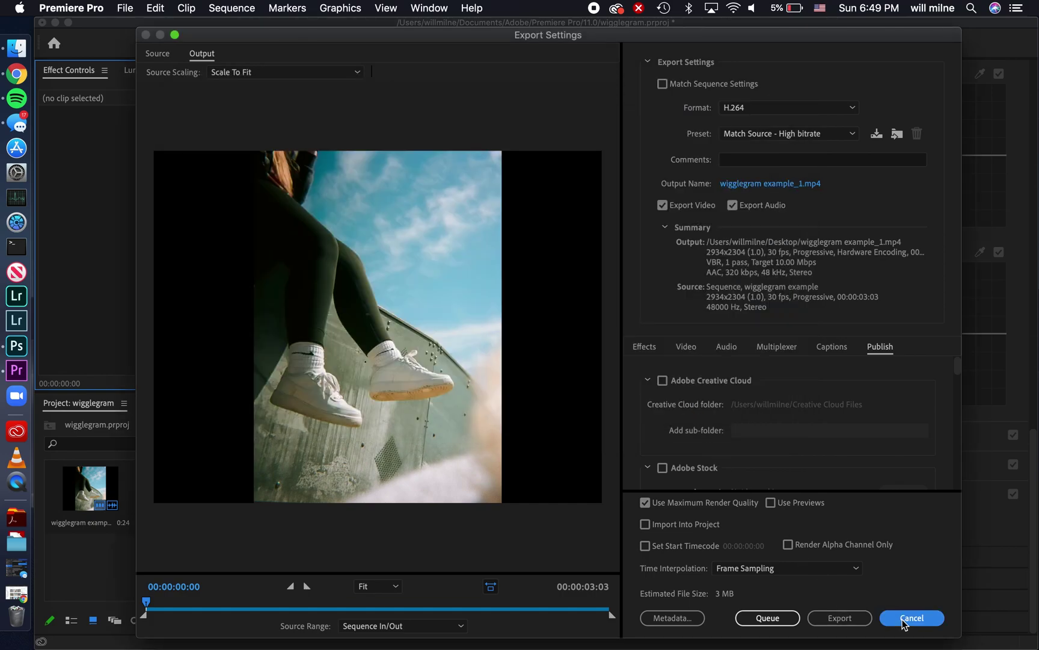